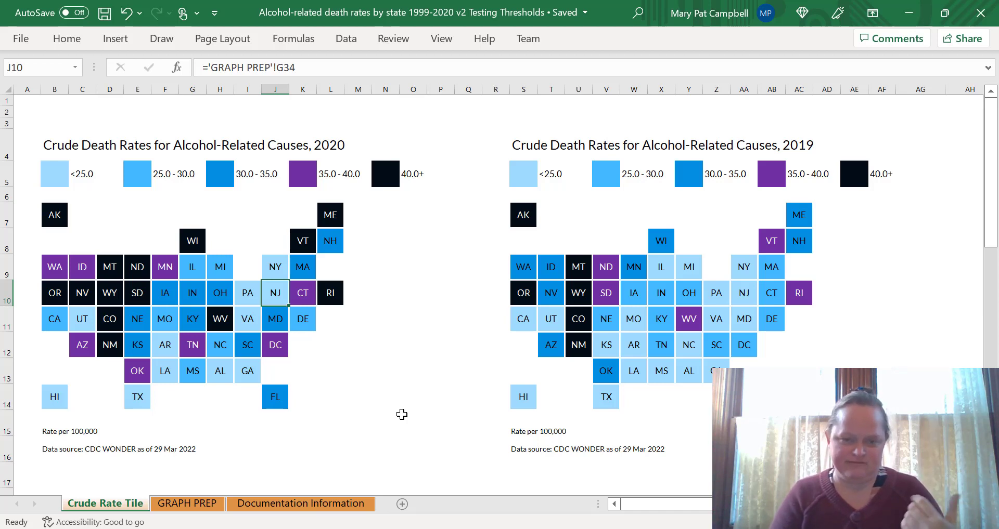
Inspect the 35.0 - 40.0 legend entry and the IL, MI and DC tiles of the 2019 map
left_click(715, 178)
left_click(820, 178)
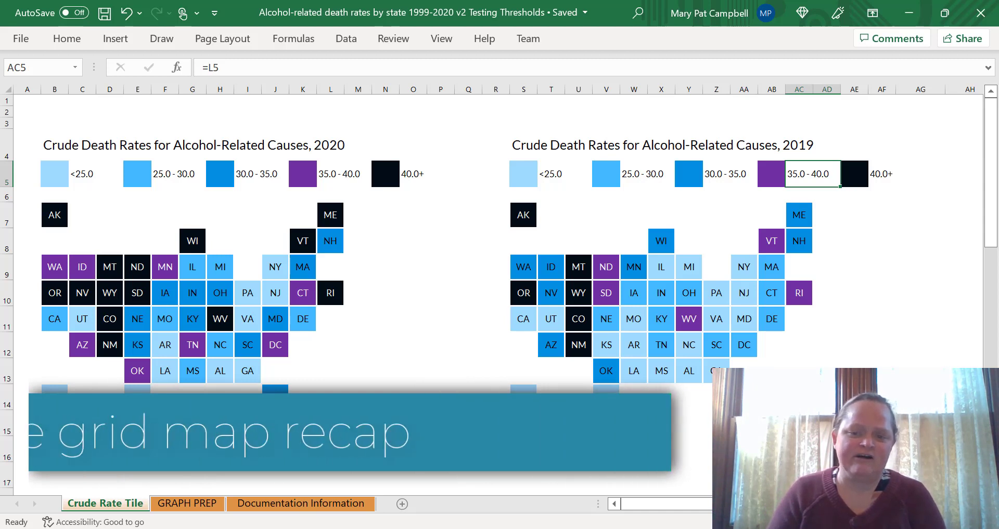
left_click(671, 268)
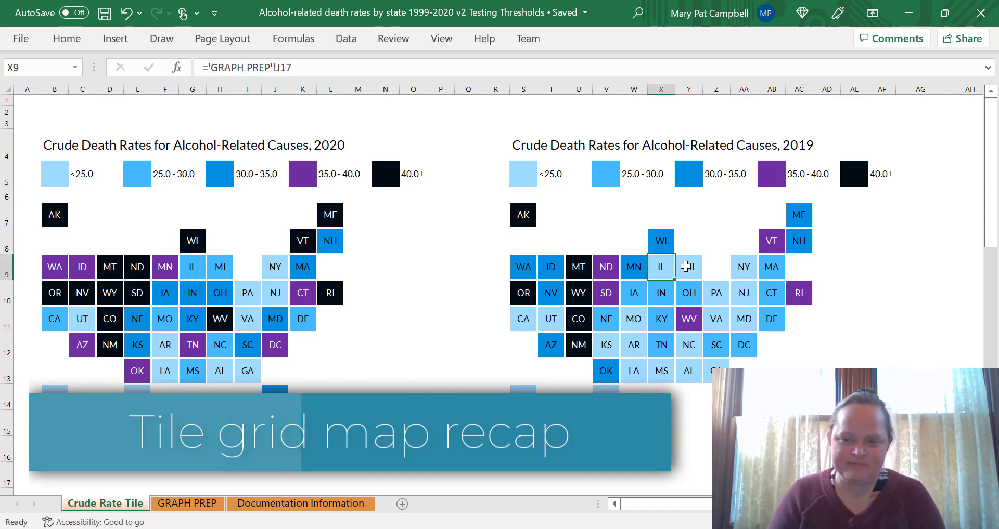
left_click(686, 267)
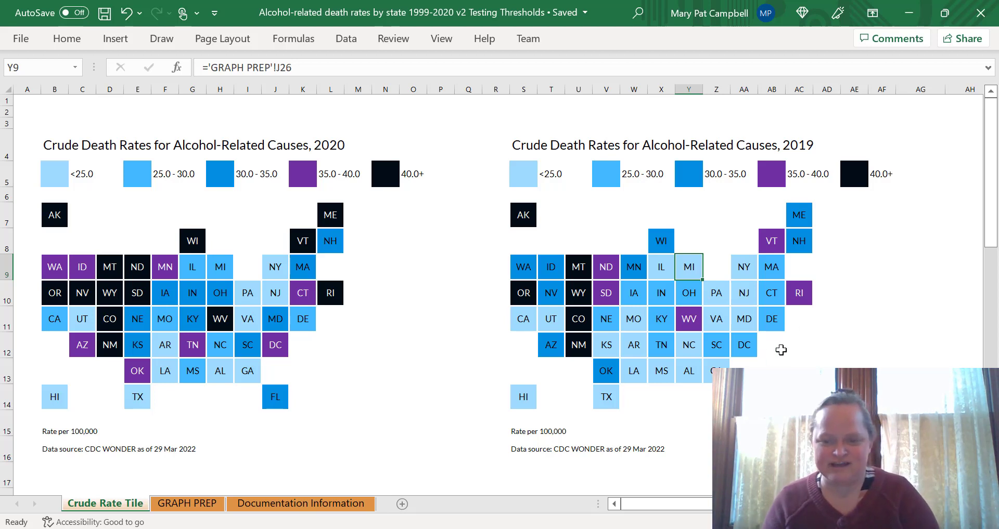
left_click(738, 350)
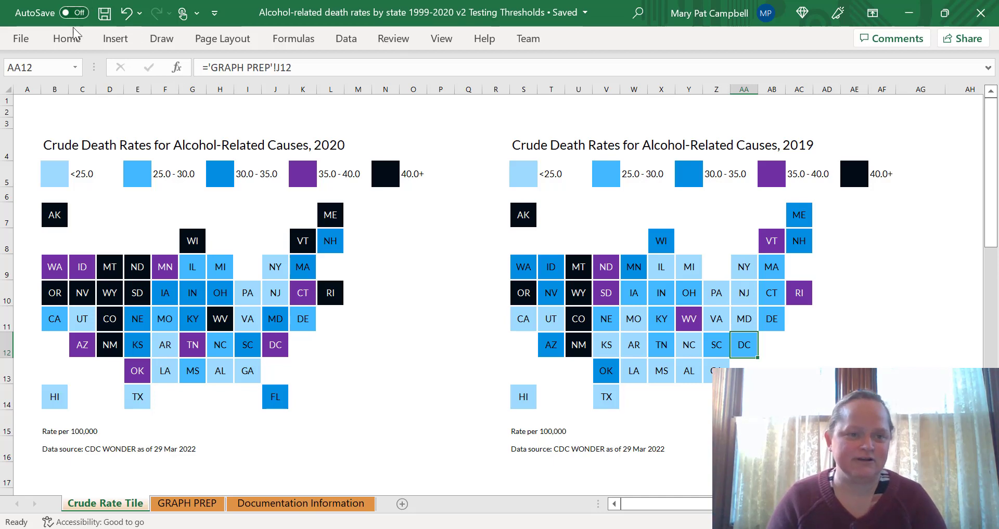
Review all conditional formatting rules applied to the tile maps in an enlarged rules manager, leaving them as they are
left_click(61, 38)
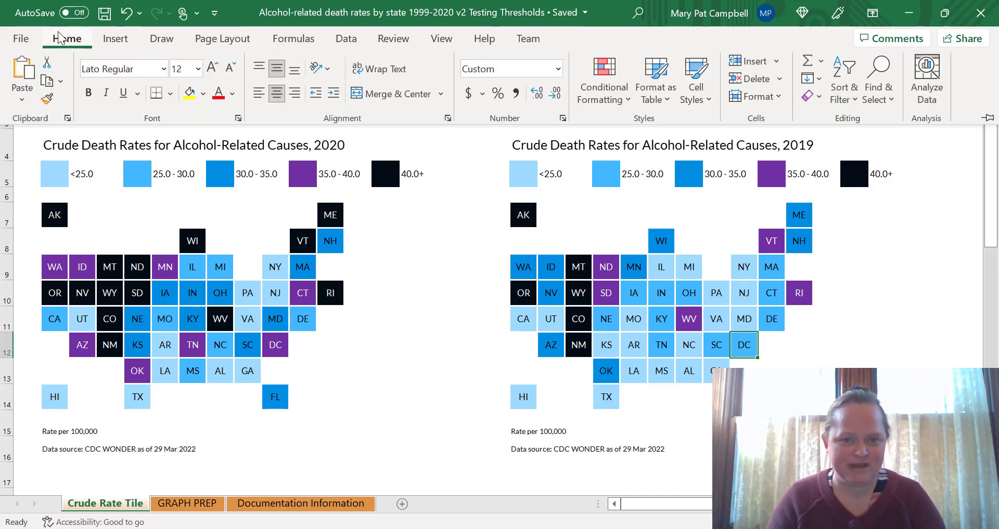
left_click(628, 101)
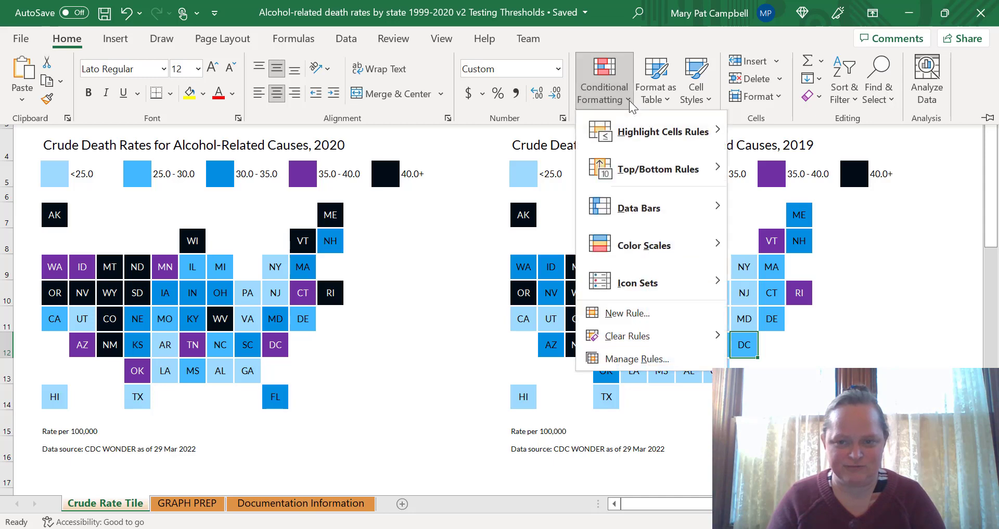
left_click(663, 360)
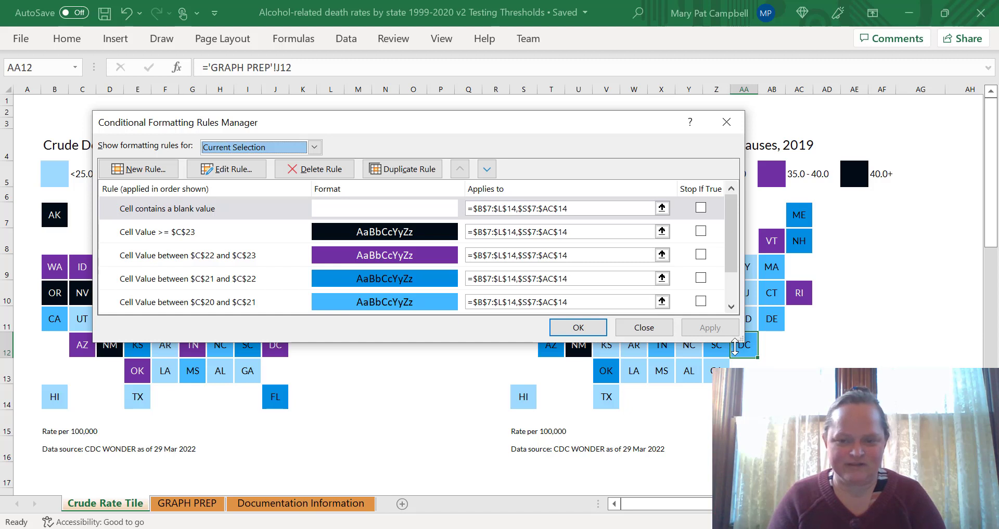
left_click_drag(738, 340, 786, 387)
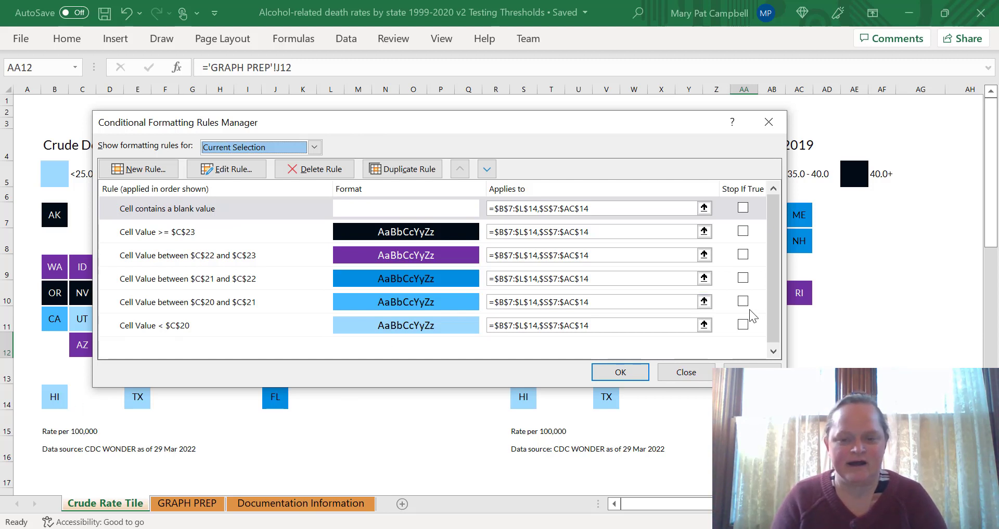
left_click(620, 372)
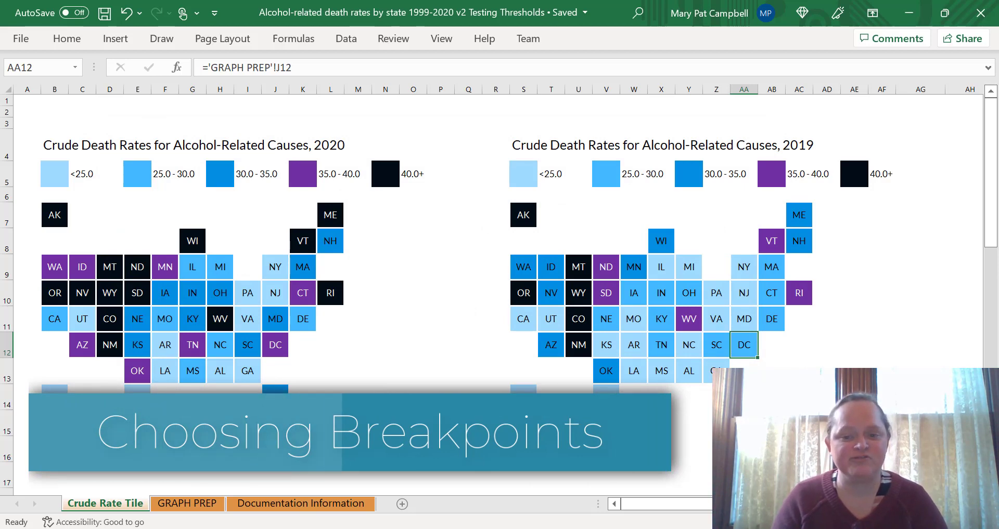
Examine the colour breakpoint thresholds from Lightest to Darkest in C19:C23 below the 2020 map
left_click(275, 450)
key("Down")
key("Down")
key("Down")
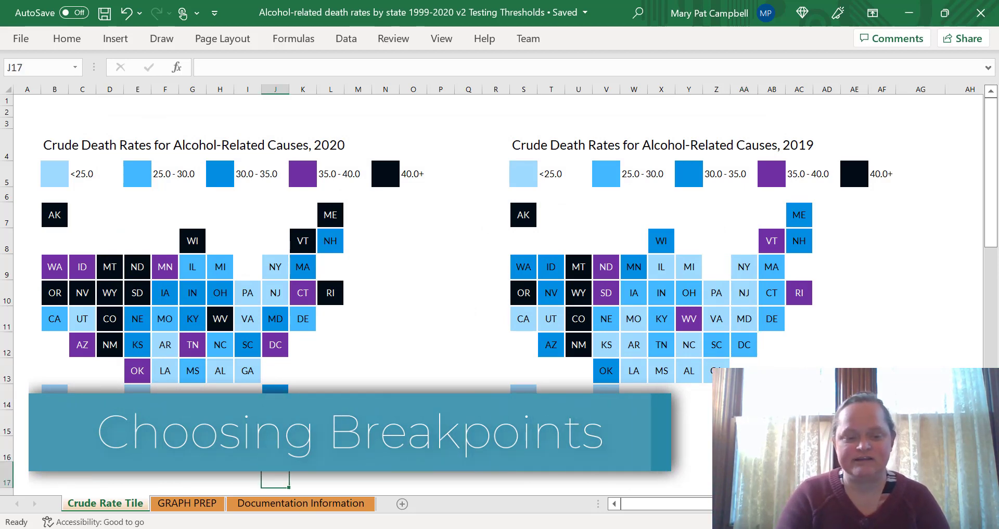
key("Down")
key("Down")
key("Down")
key("Left")
key("Left")
key("Left")
key("Left")
key("Left")
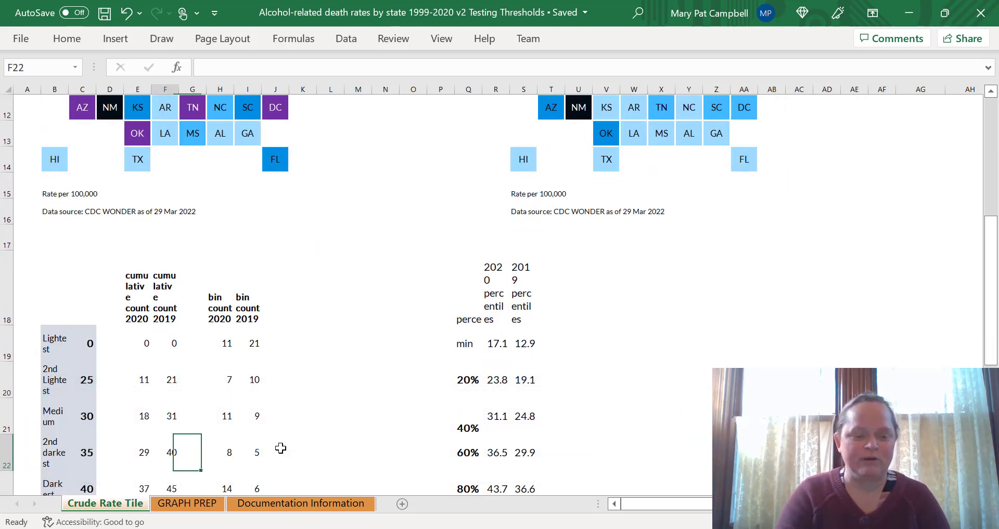
key("Left")
key("Left")
key("Up")
key("Up")
key("Up")
key("Down")
key("Down")
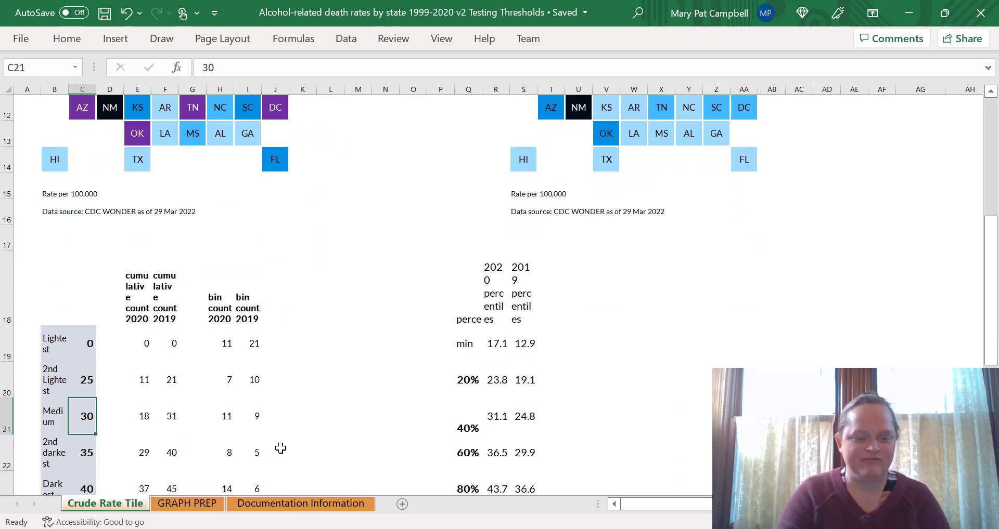
key("Down")
key("Down")
key("Down")
key("Up")
key("Right")
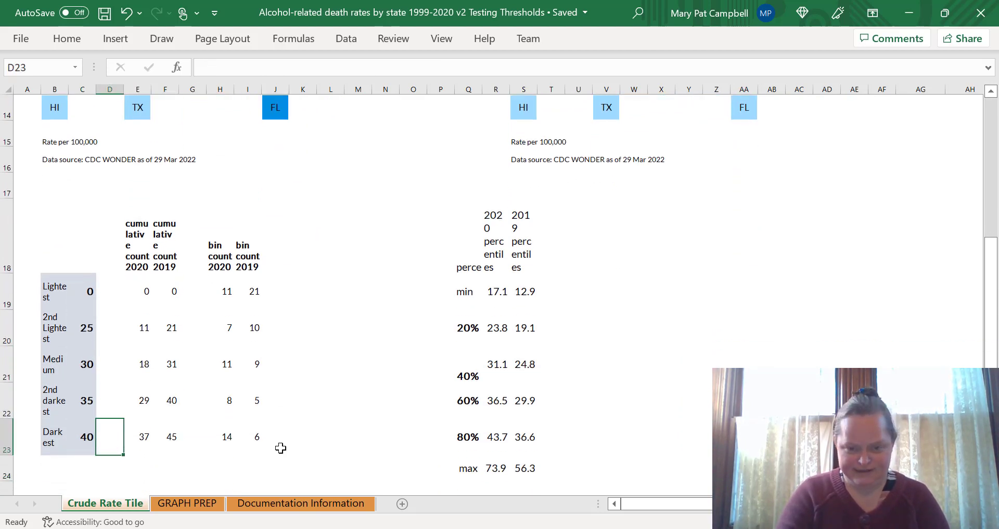
key("Right")
key("Right")
key("Right")
key("Right")
key("Right")
key("Right")
key("Right")
key("Right")
key("Right")
key("Right")
key("Right")
key("Right")
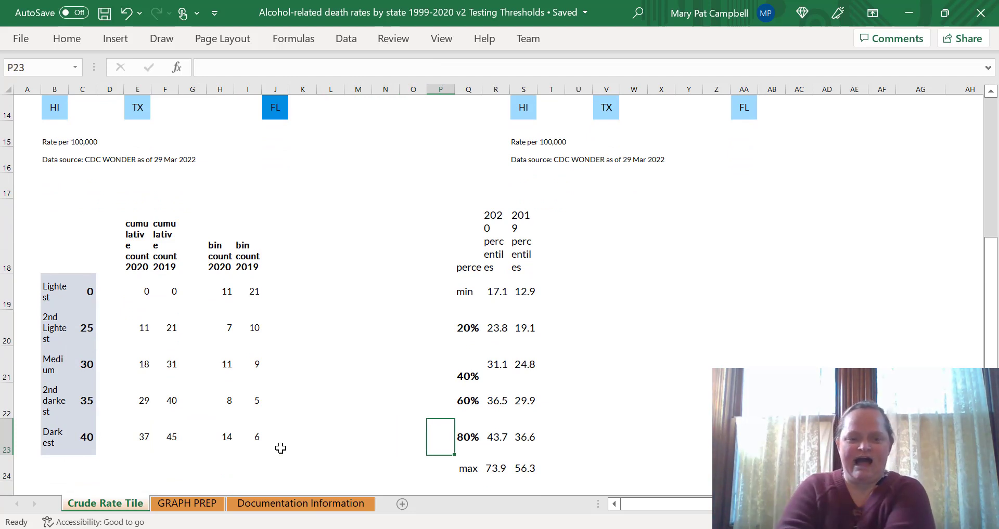
key("Left")
key("Left")
key("Left")
key("Left")
key("Left")
key("Left")
key("Left")
key("Left")
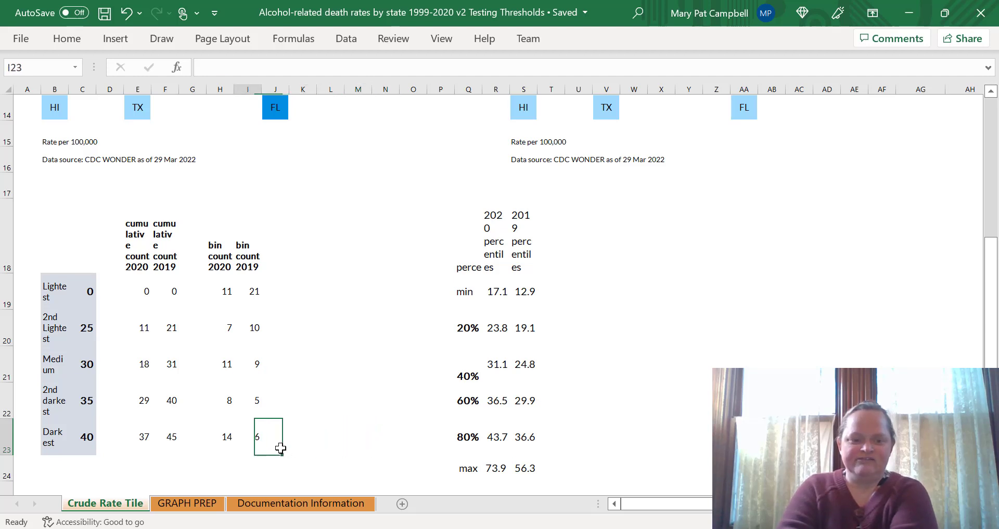
Examine the COUNTIF formulas in the 2020 and 2019 cumulative count columns beside the thresholds
key("Left")
key("Left")
key("Left")
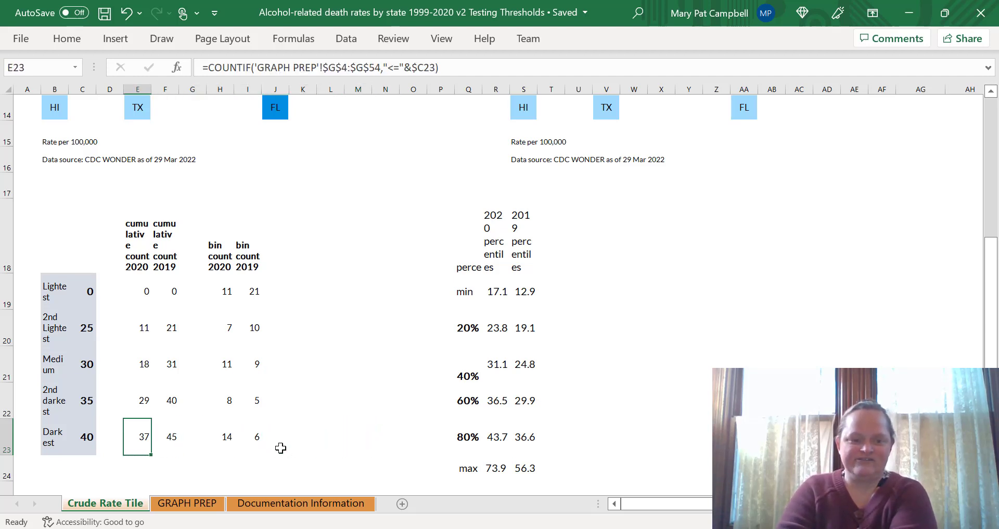
key("Up")
key("Up")
key("Up")
key("Up")
key("Right")
key("Down")
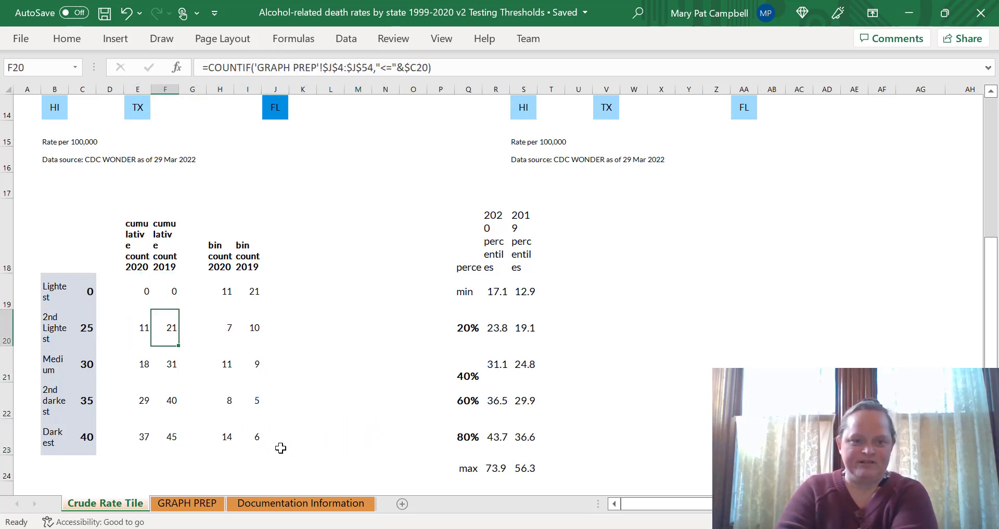
key("Down")
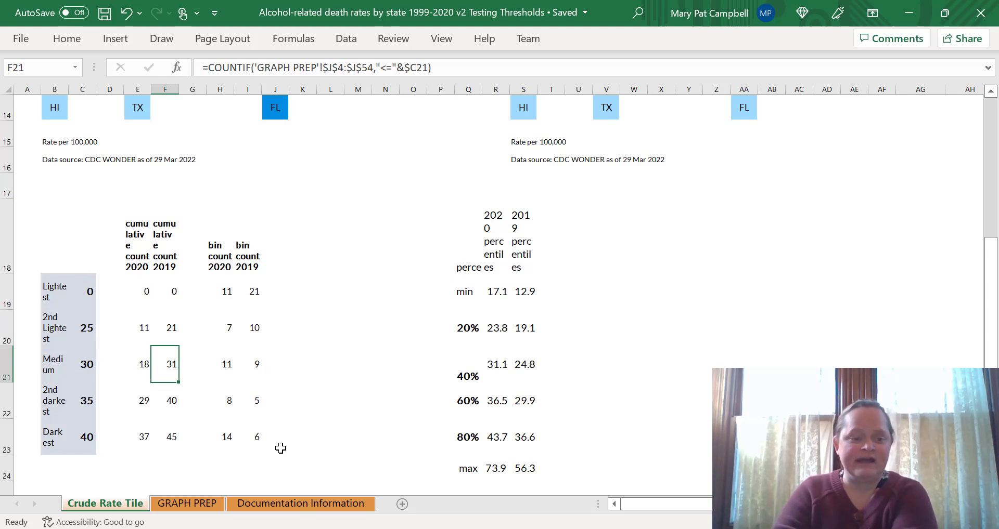
key("Left")
key("Left")
key("Left")
key("Right")
key("Right")
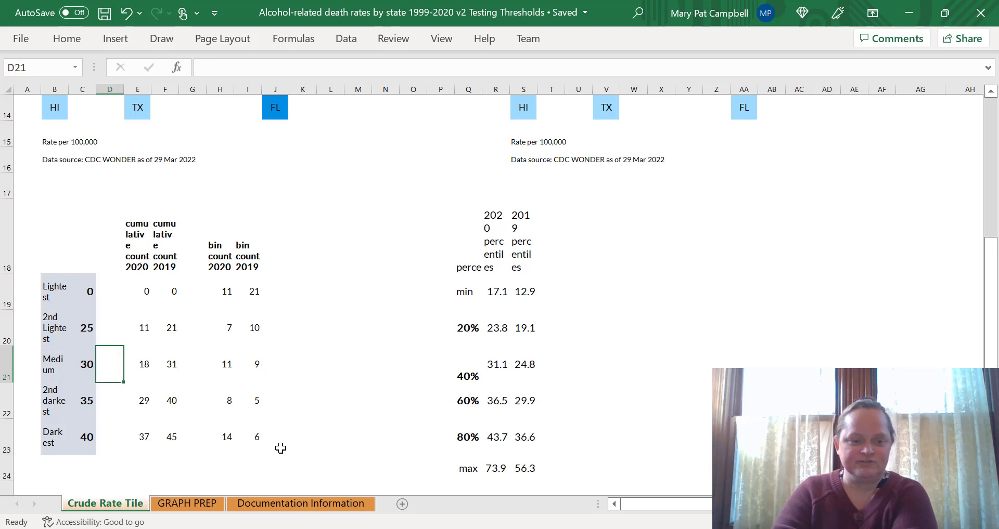
Examine the 2020 and 2019 bin count formulas for the lightest to darkest bins and compare them with the maps
key("Right")
key("Right")
key("Right")
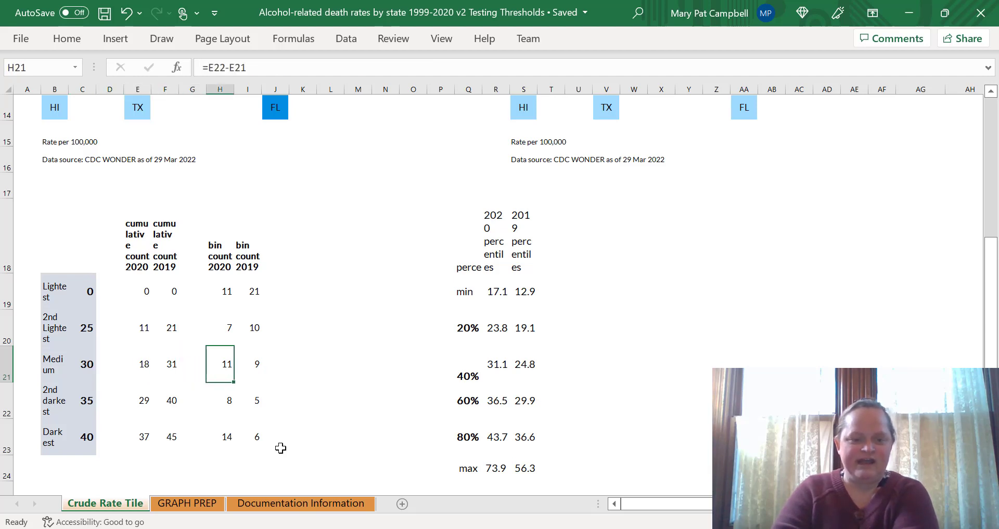
key("Up")
key("Up")
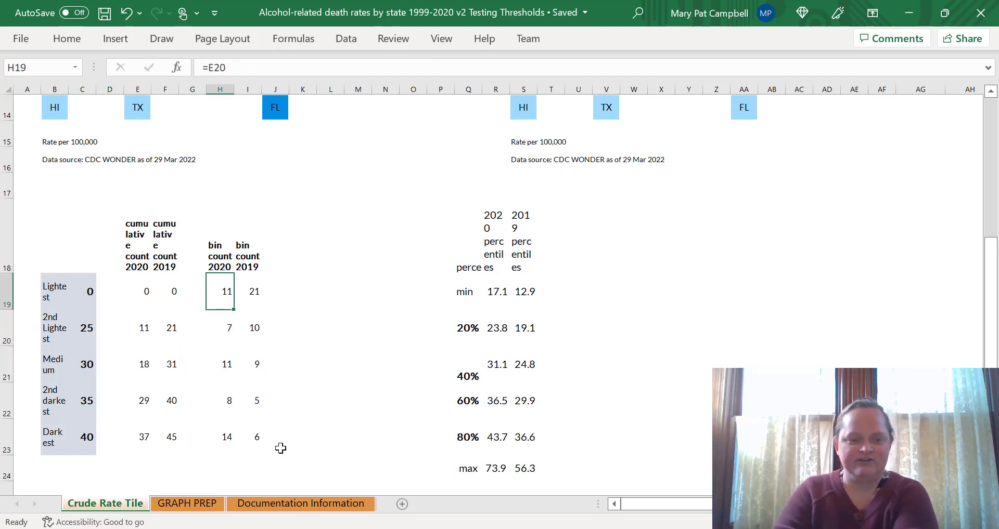
key("Right")
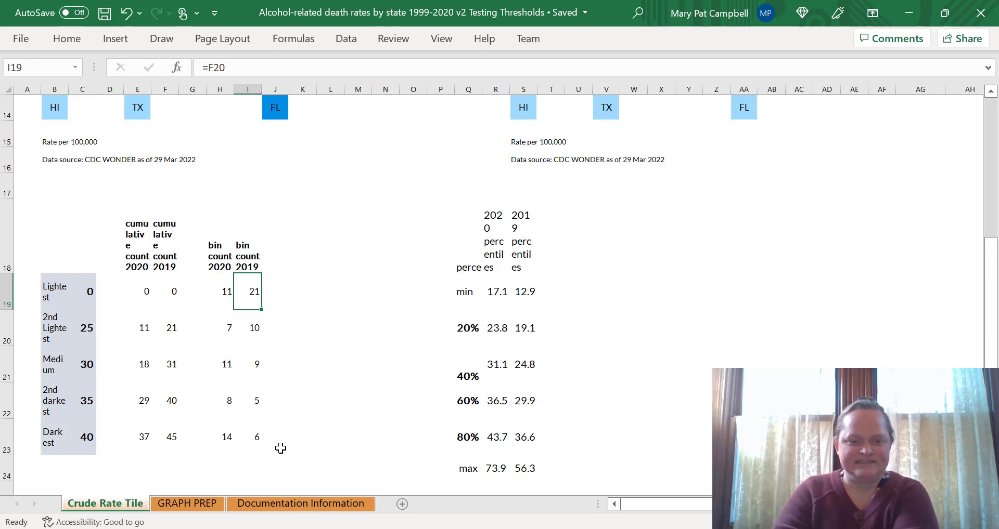
key("Left")
key("Right")
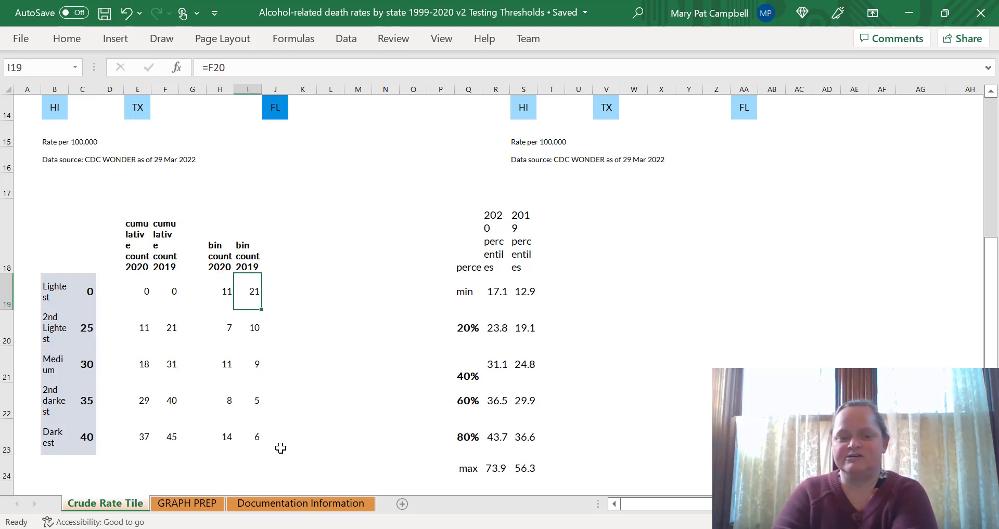
key("Left")
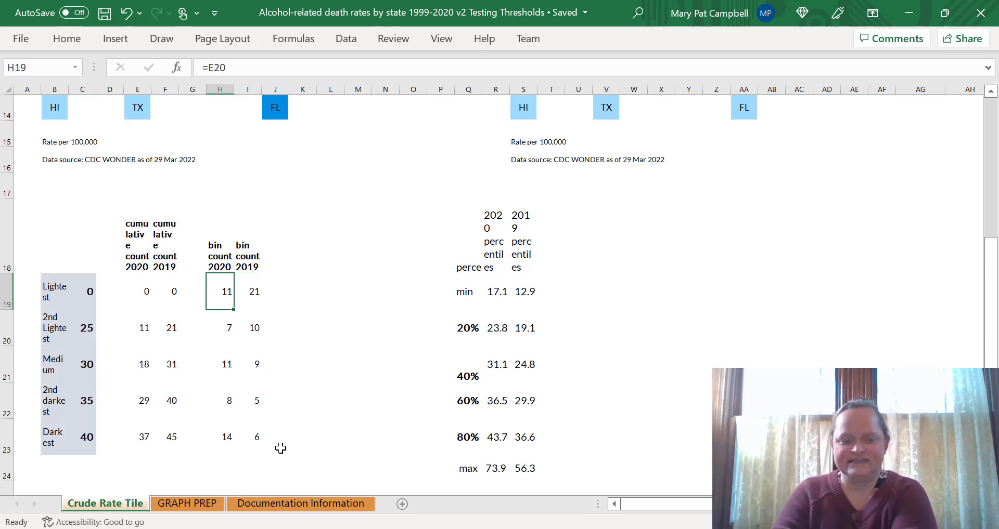
key("Down")
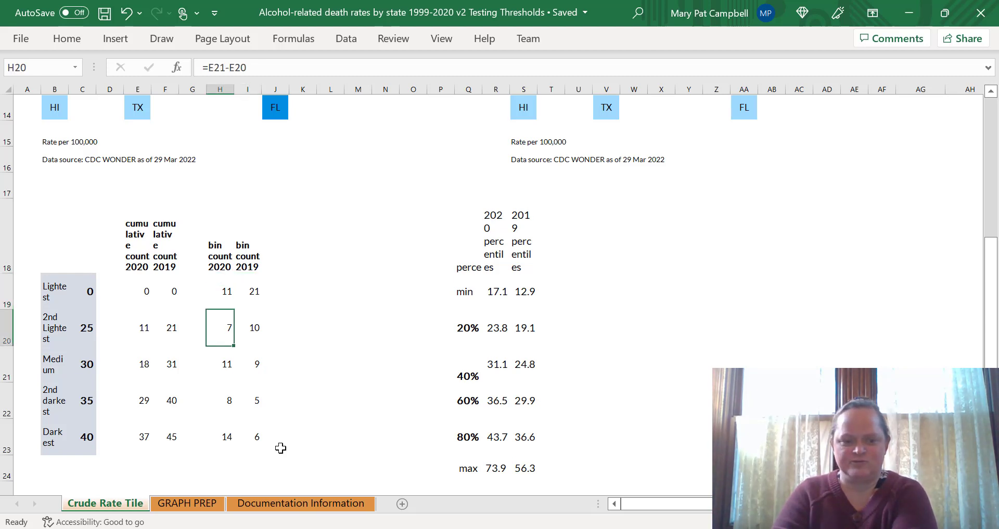
key("Right")
key("Down")
key("Down")
key("Down")
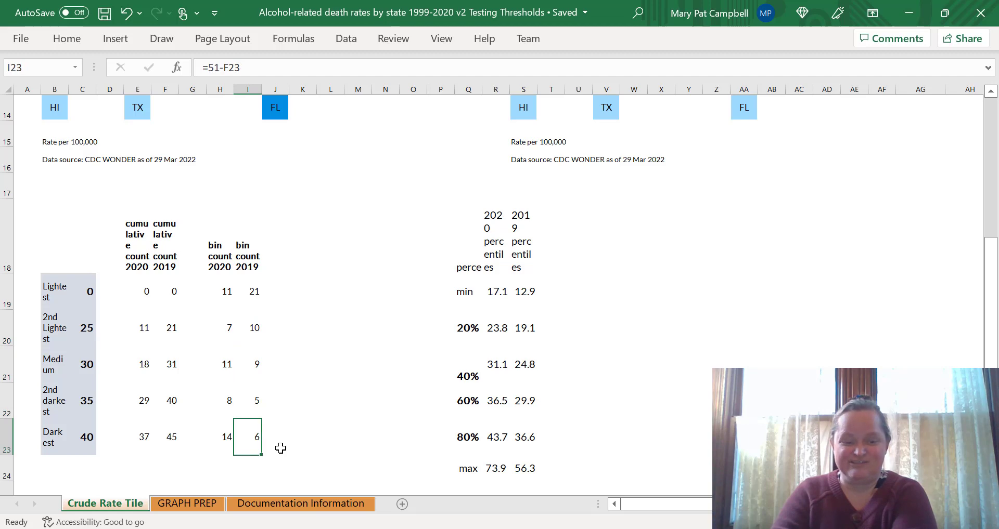
key("Left")
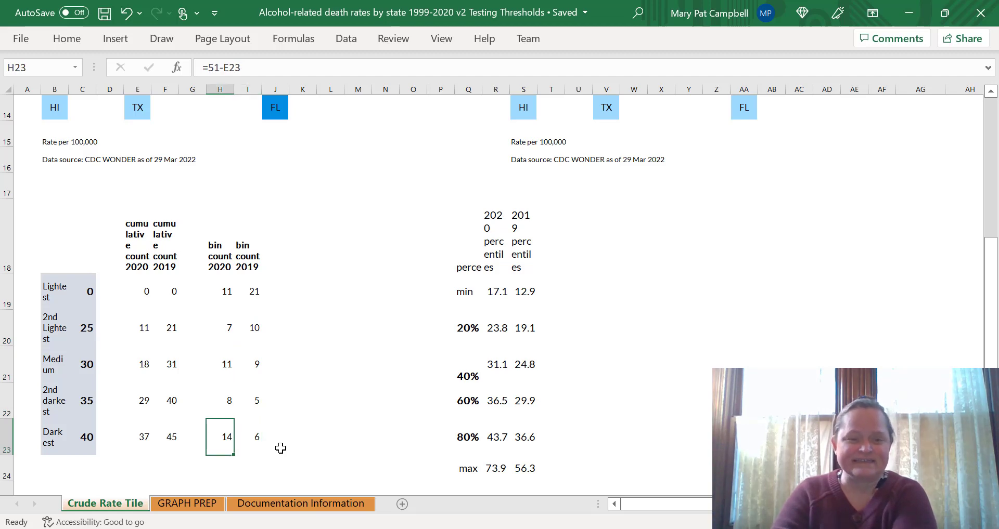
scroll(280, 449, "up", 5)
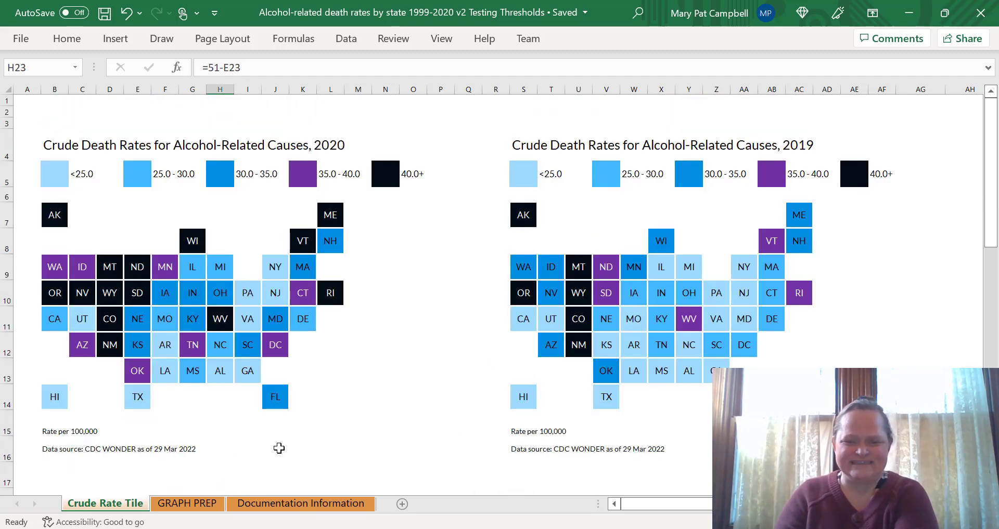
scroll(280, 449, "down", 5)
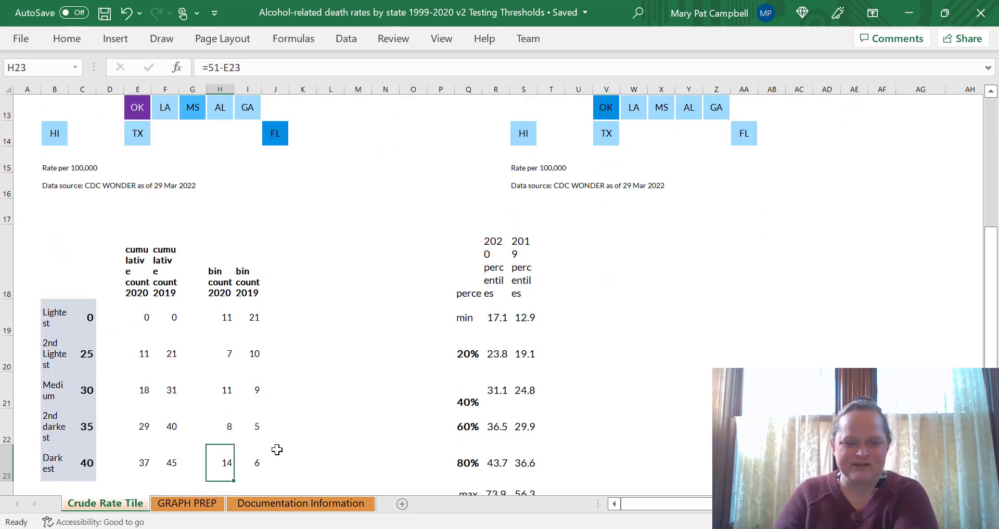
Examine the 2020 and 2019 min and max cells in the percentile table
scroll(423, 319, "down", 1)
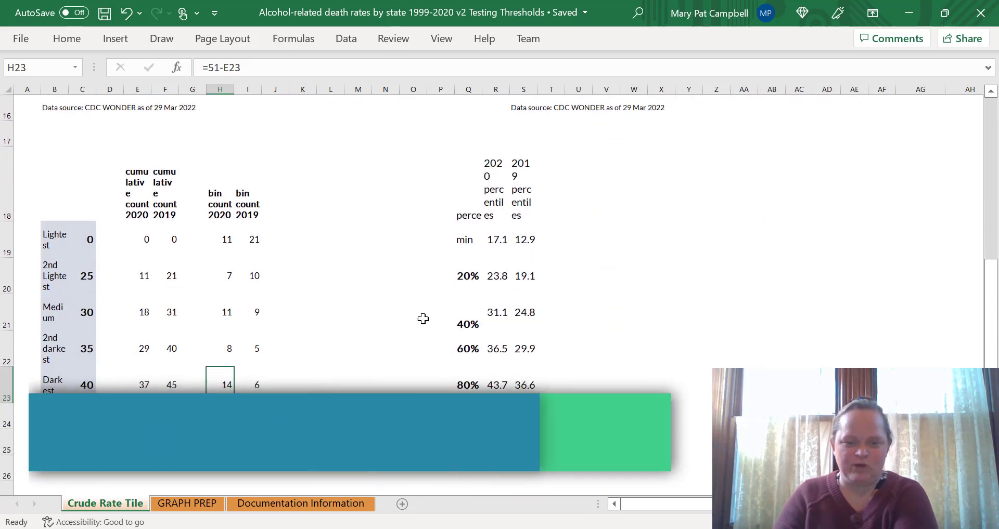
left_click(508, 249)
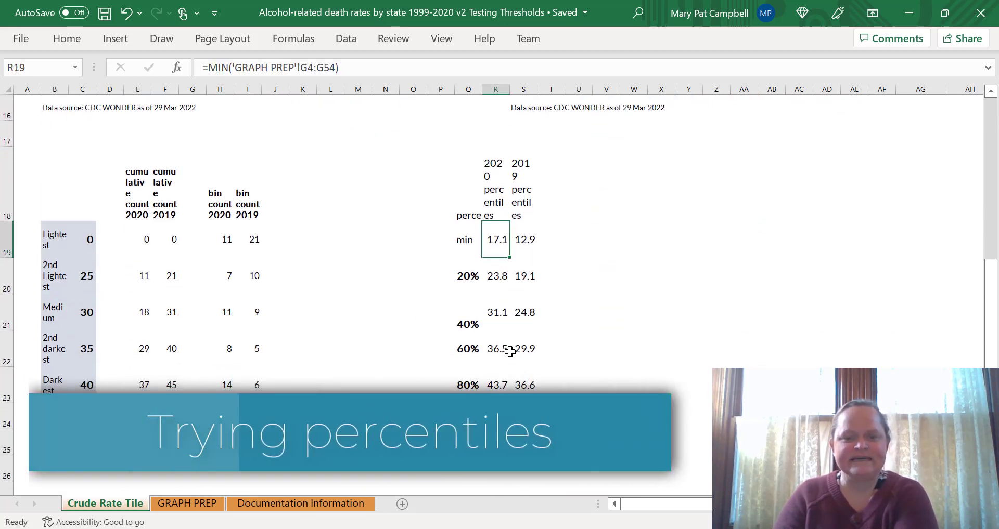
left_click(520, 242)
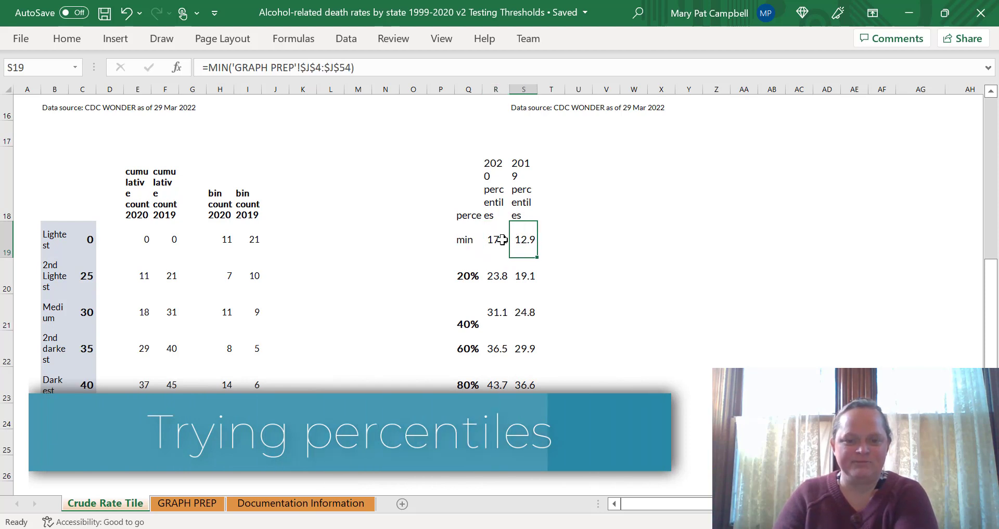
left_click(503, 240)
left_click_drag(498, 240, 523, 243)
left_click(526, 247)
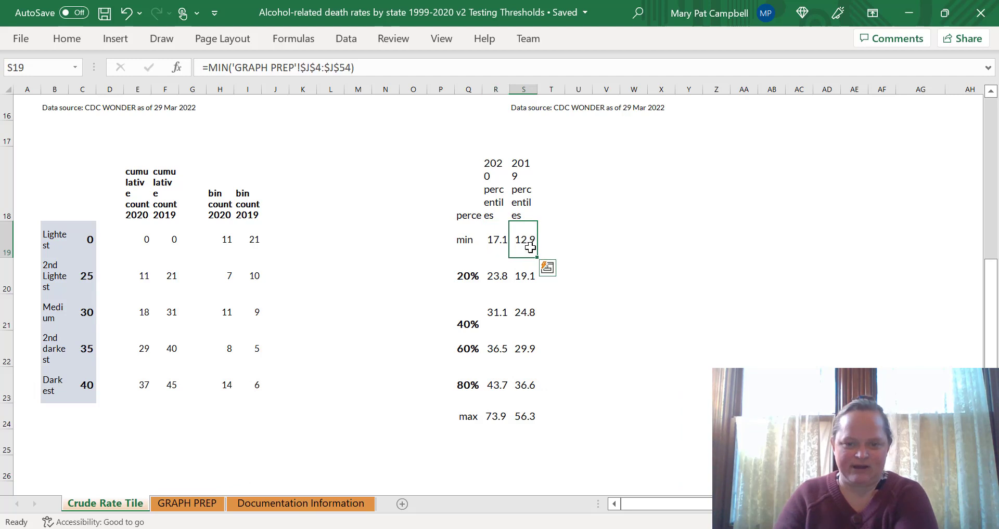
left_click(488, 243)
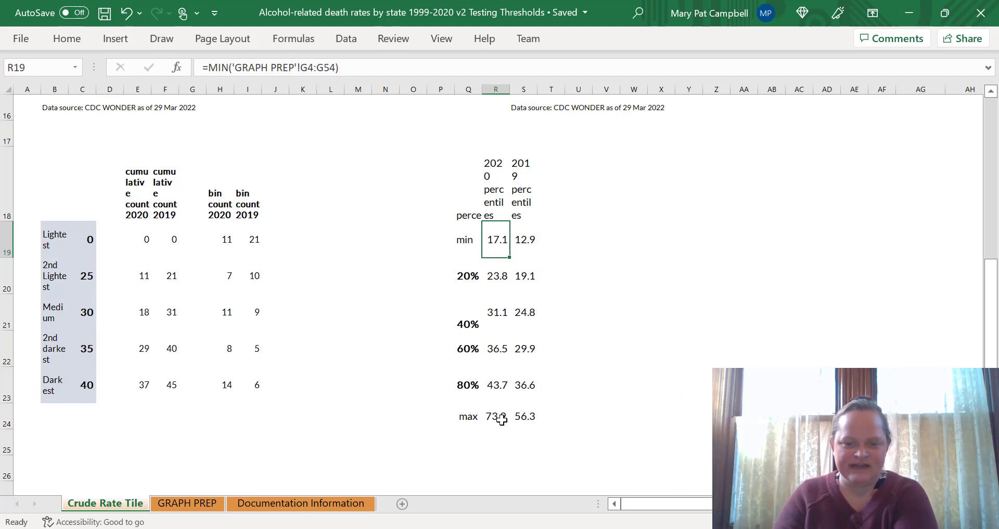
left_click_drag(526, 417, 495, 416)
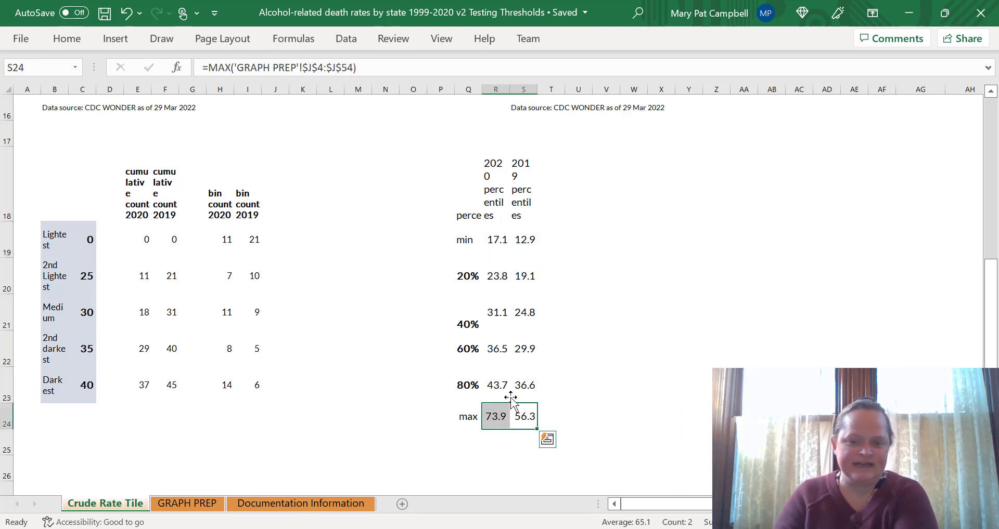
Examine the 20% to 80% percentile levels and the 2019 percentile values from min to max
left_click(459, 275)
left_click(464, 323)
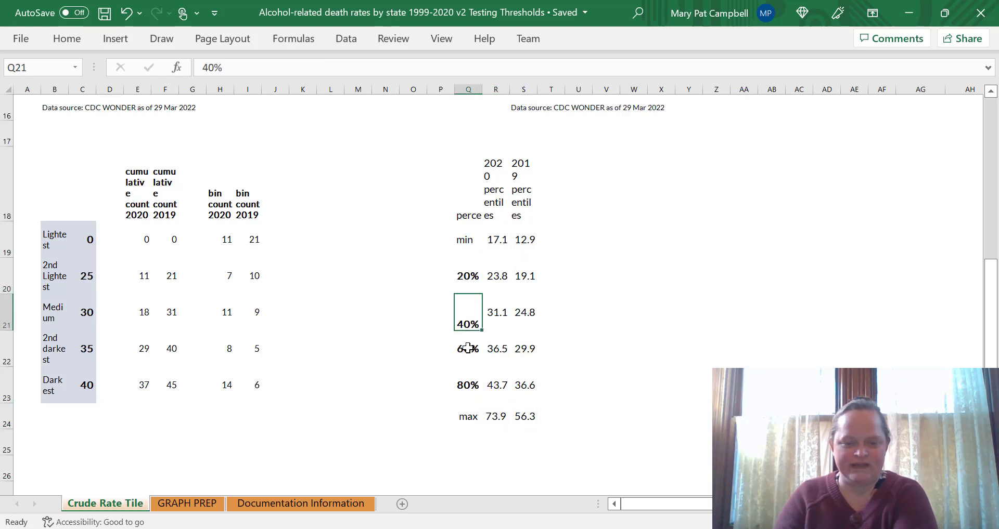
left_click(468, 349)
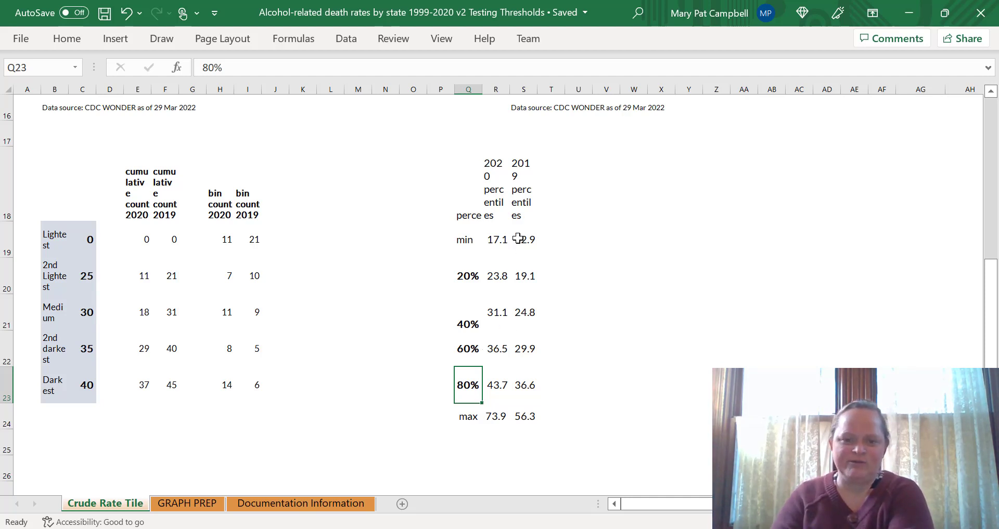
left_click_drag(521, 239, 525, 419)
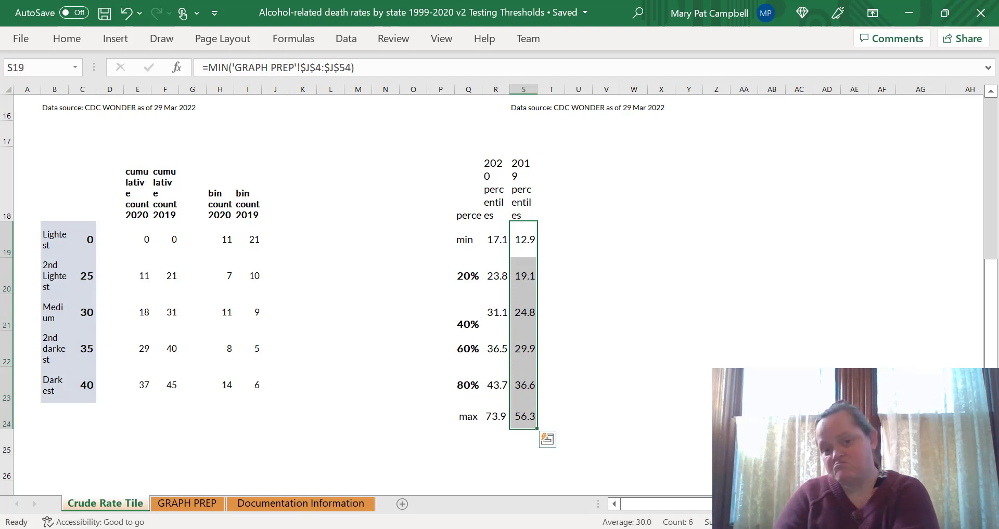
Set the colour thresholds in C20:C23 to 19, 25, 30 and 37, based on the rounded 2019 percentiles
left_click(83, 273)
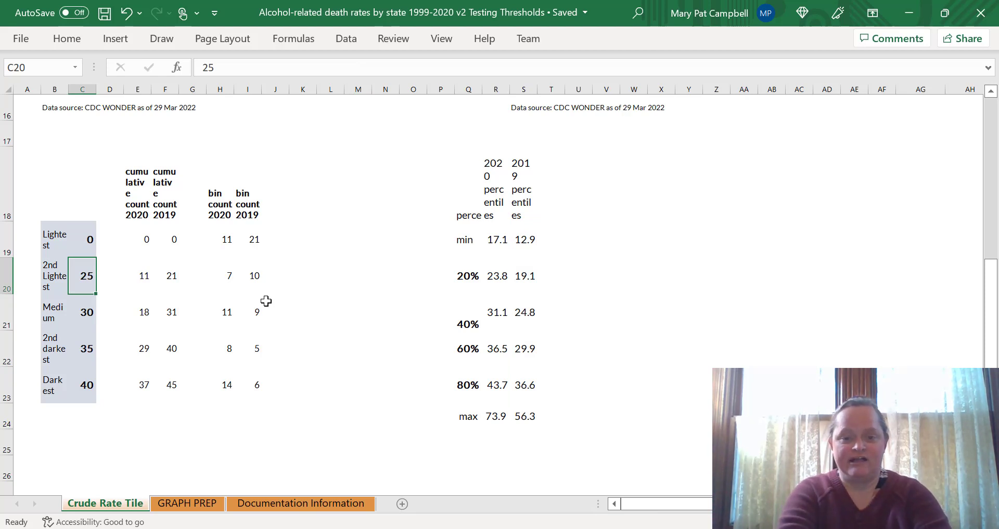
type("19")
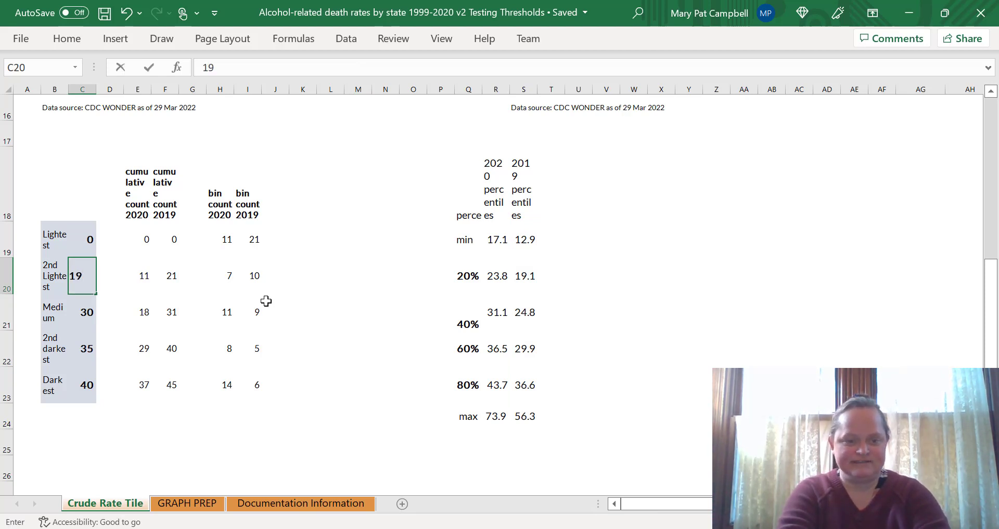
key("Return")
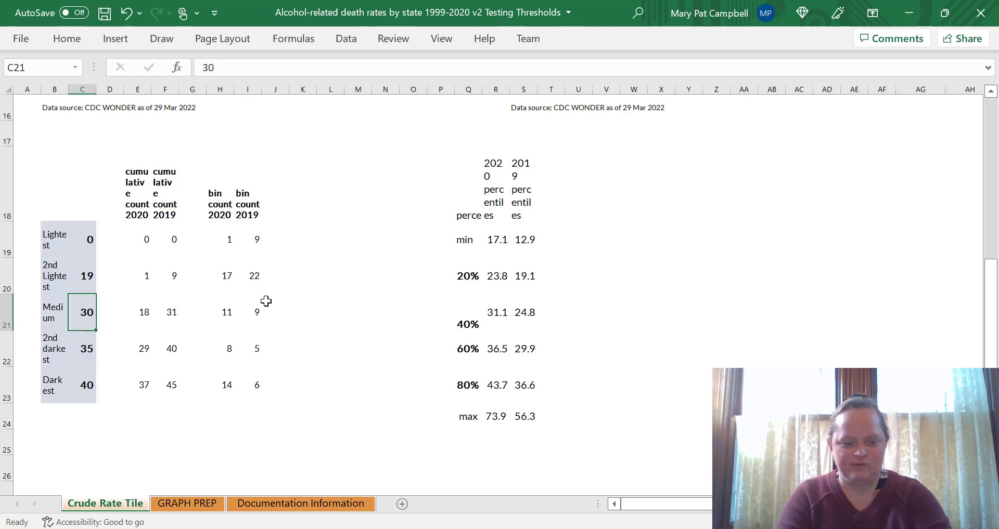
type("25")
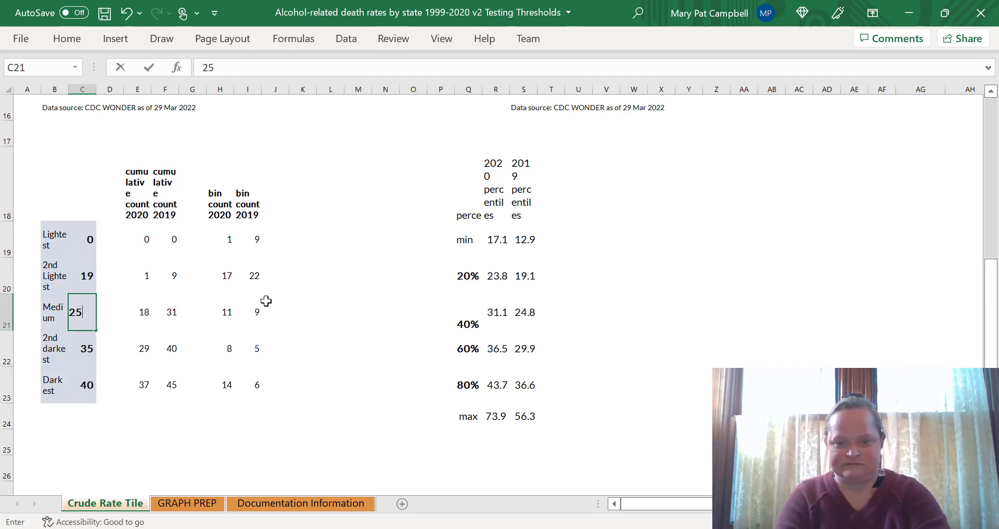
key("Return")
type("3")
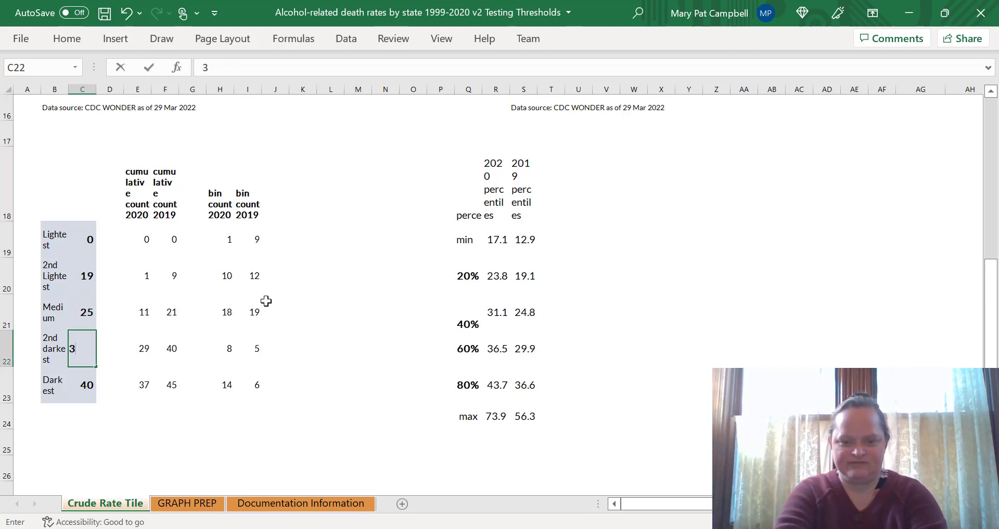
type("0")
key("Return")
type("37")
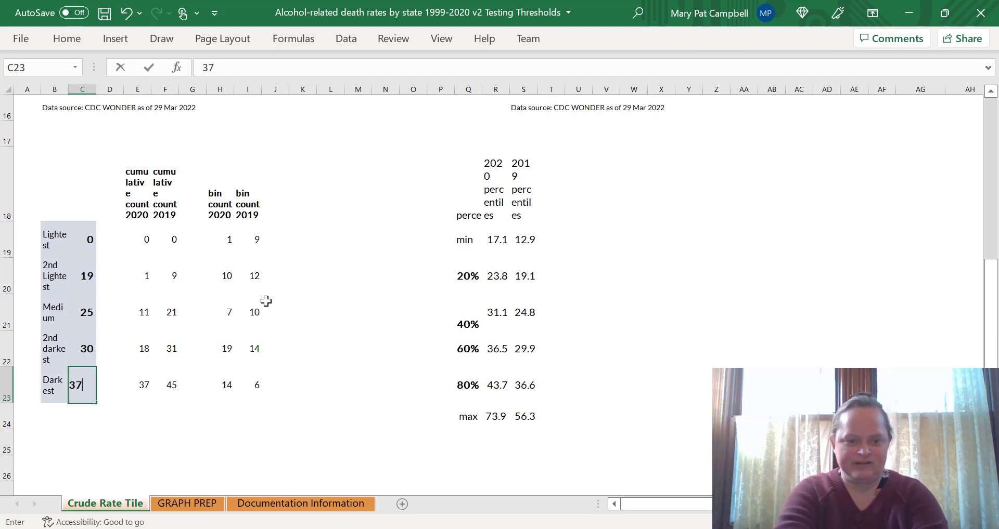
key("Return")
Examine the 2019 bin counts from the lightest to the darkest bin under the 2019-based thresholds
left_click(254, 241)
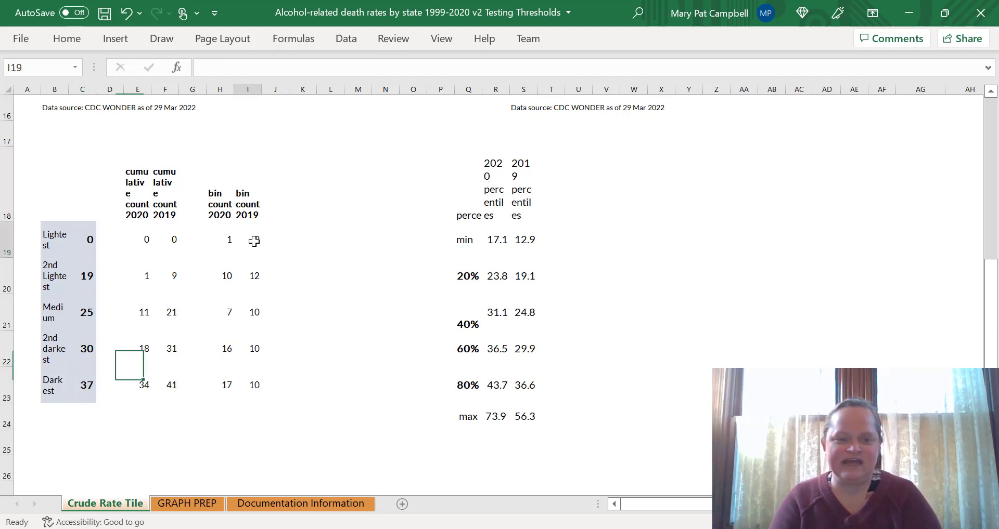
left_click(257, 273)
left_click(256, 310)
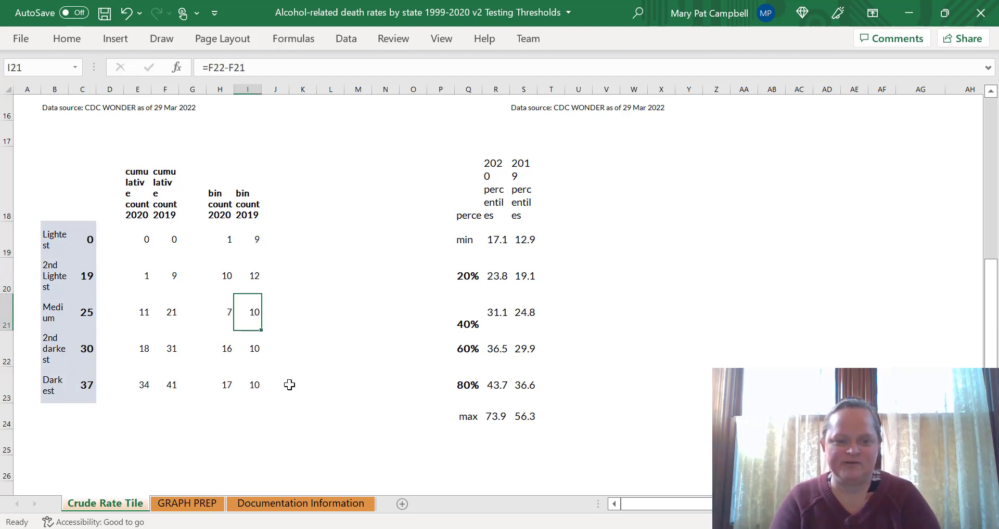
left_click(254, 350)
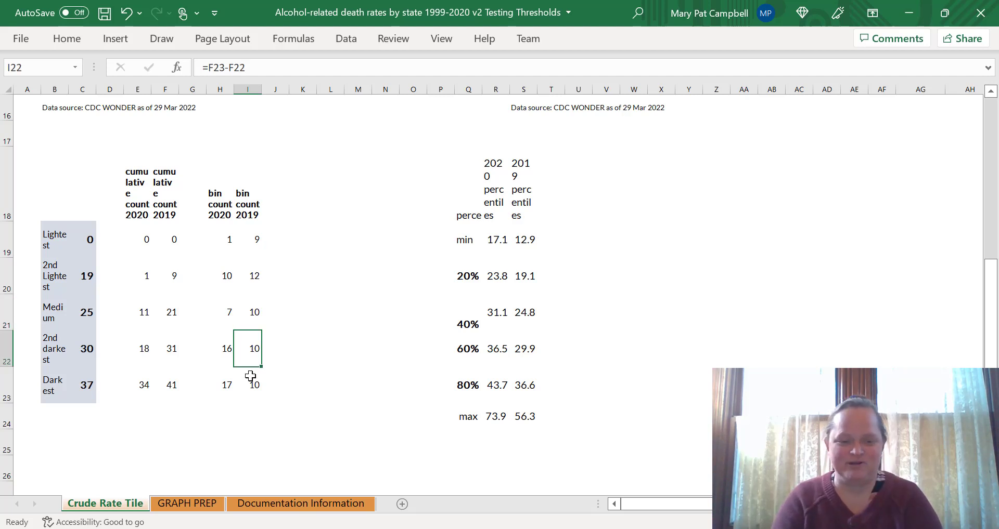
left_click(252, 383)
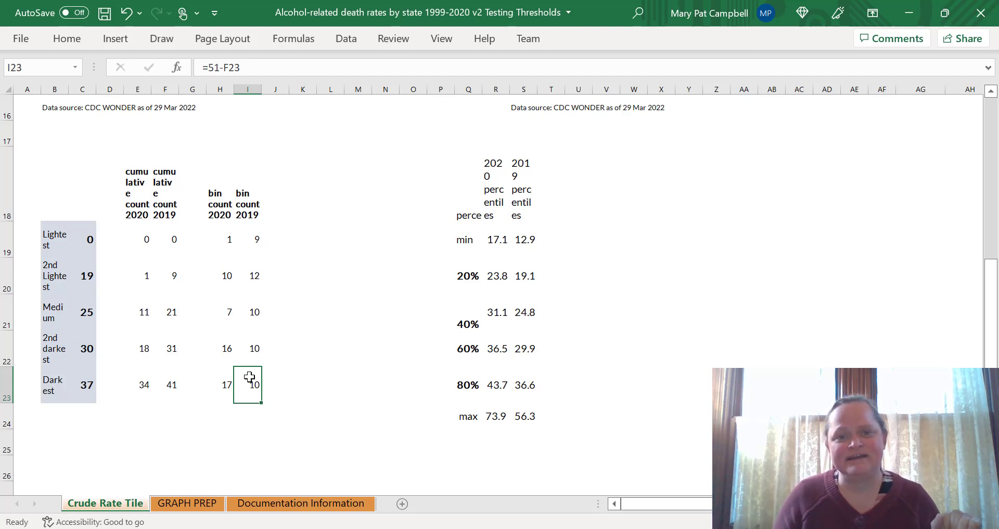
Examine the 2020 bin counts for all five colour bins under the 2019-based thresholds
key("Left")
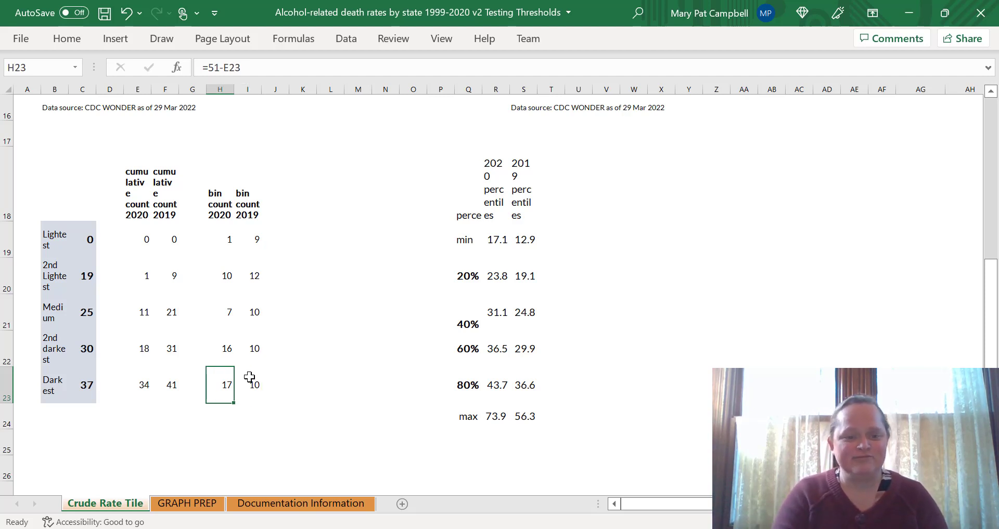
key("Up")
key("Up")
key("Up")
key("Up")
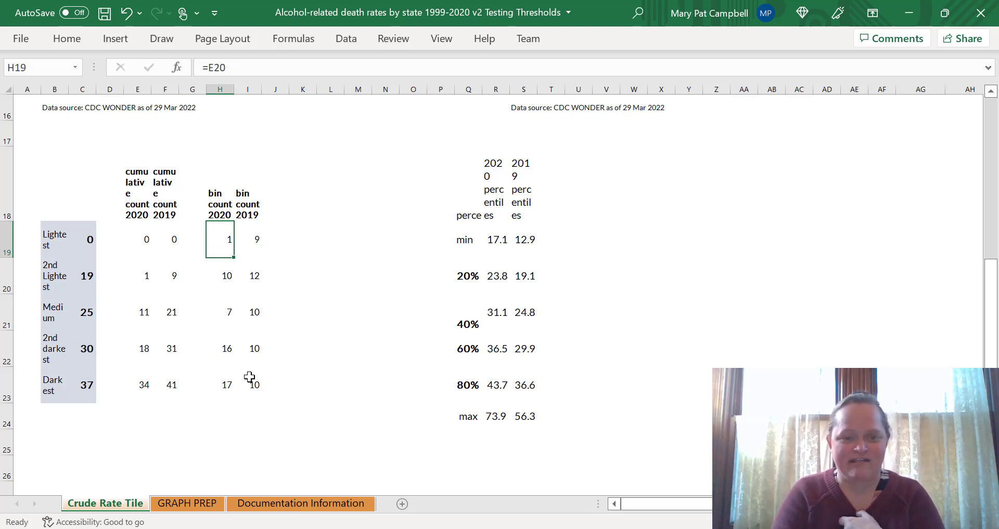
key("Down")
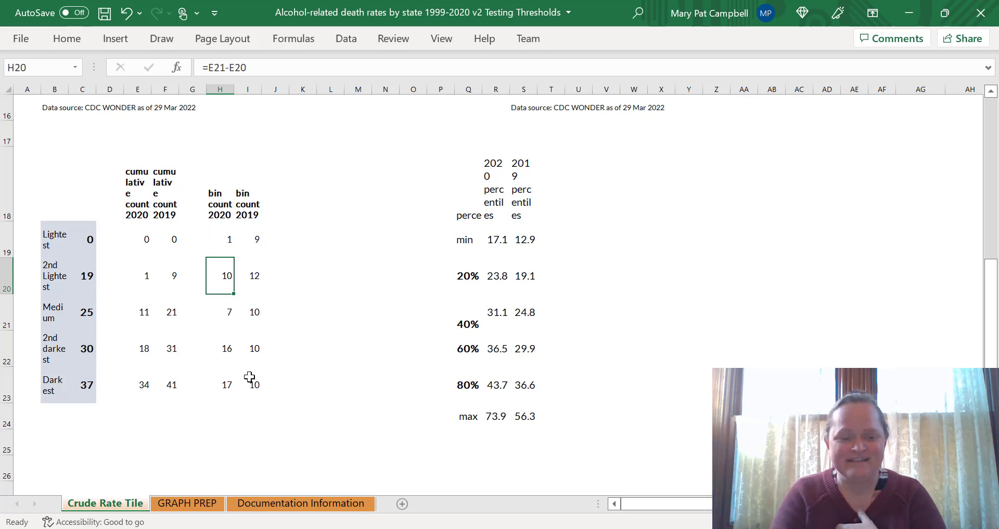
key("Down")
key("Down")
key("Down")
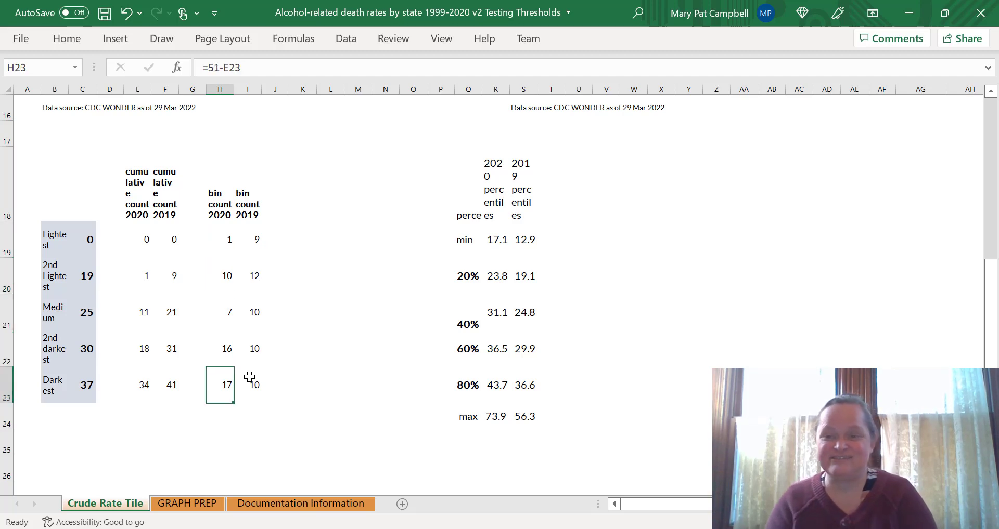
Compare the recoloured 2020 and 2019 tile grid maps, checking the Wyoming, Colorado, New Mexico and Arkansas tiles for 2020
scroll(376, 311, "up", 5)
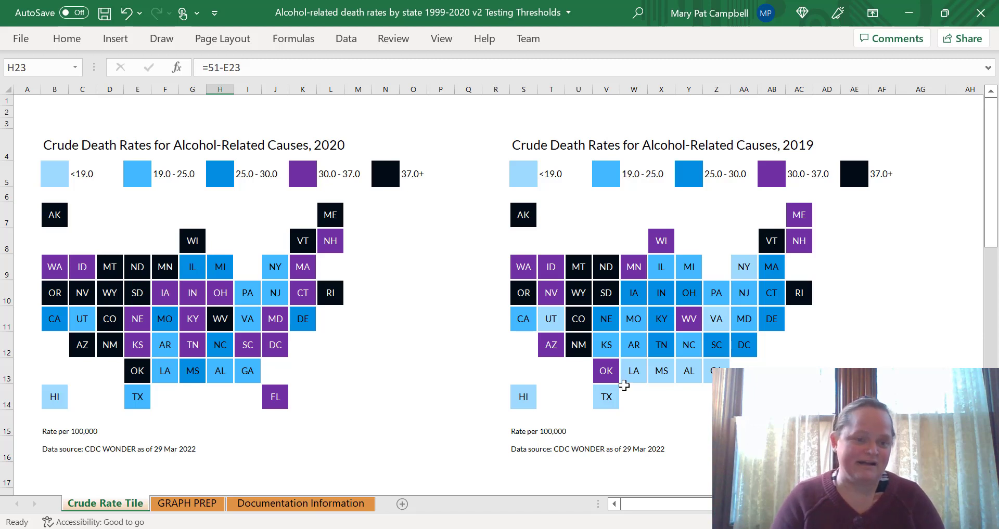
left_click_drag(120, 308, 120, 305)
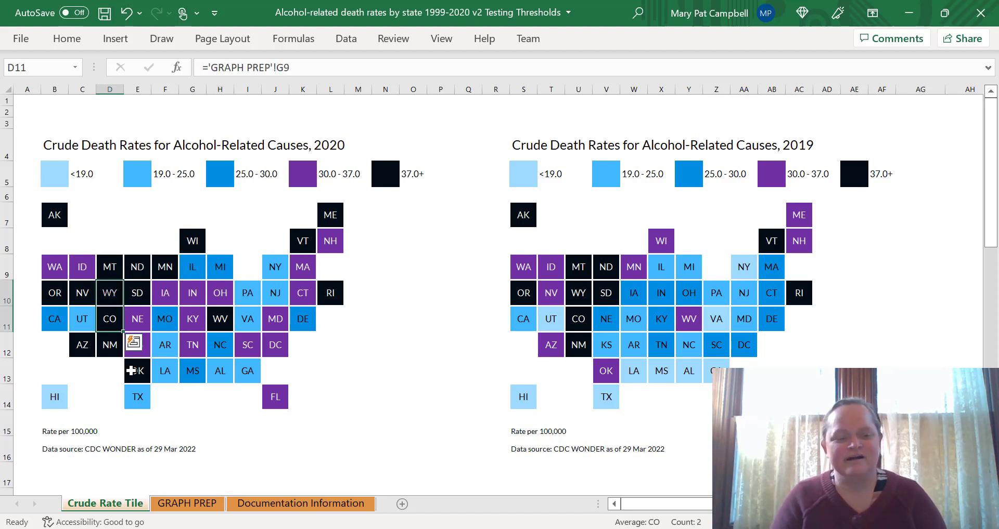
left_click(114, 357)
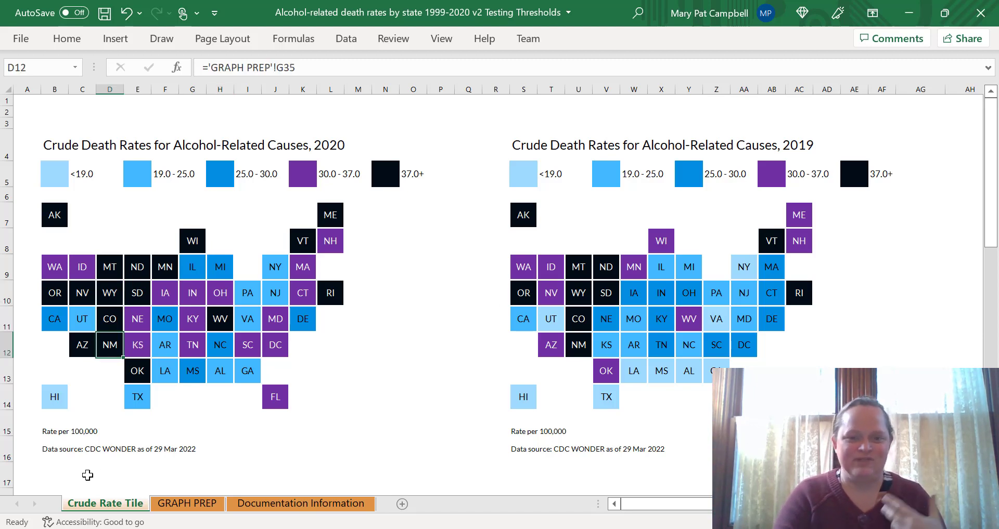
key("Right")
key("Right")
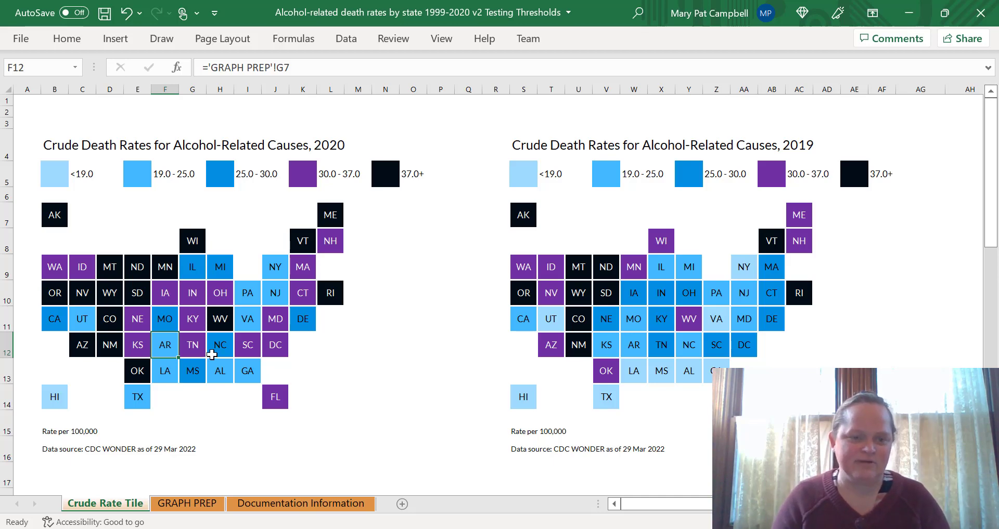
Compare the 2nd Lightest threshold in C20 with the 2020 percentile values, starting at the 20% level
scroll(210, 353, "down", 2)
scroll(212, 354, "down", 3)
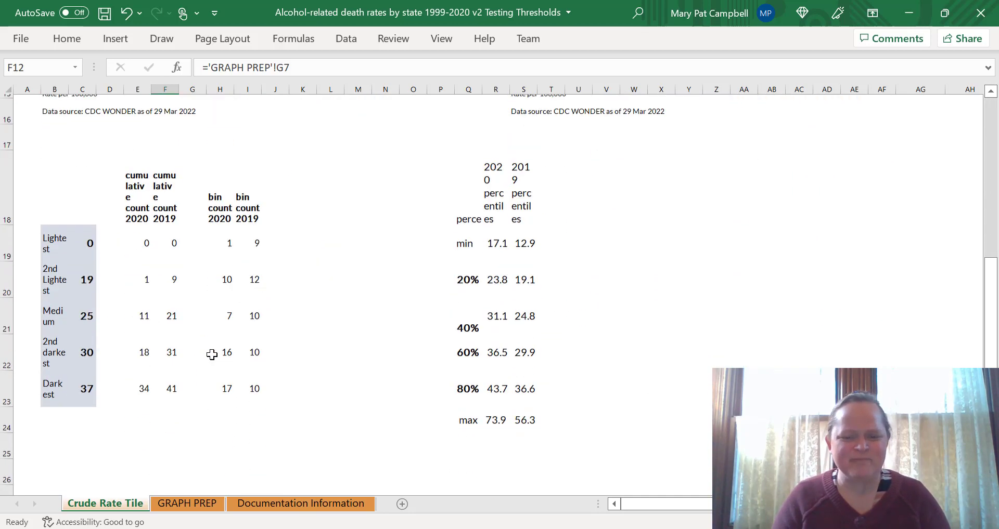
left_click(82, 279)
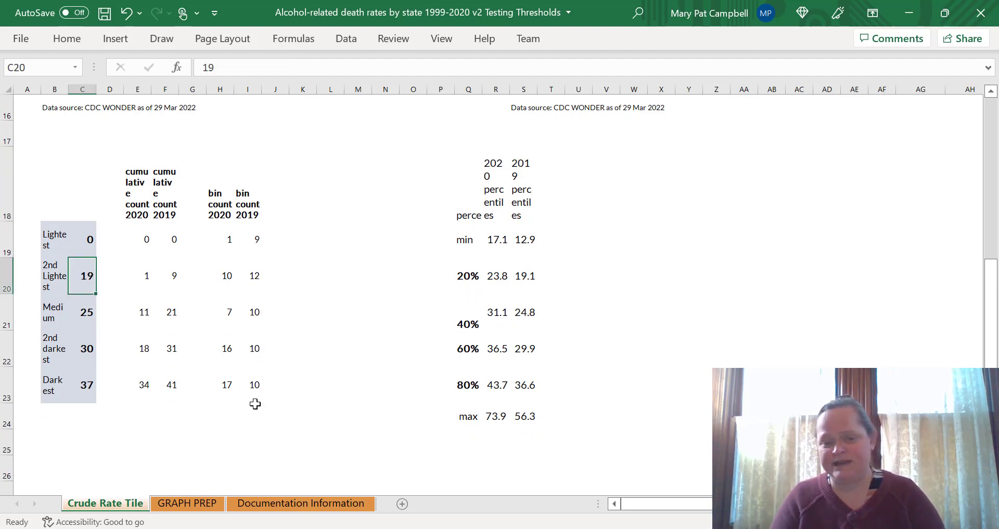
left_click(495, 276)
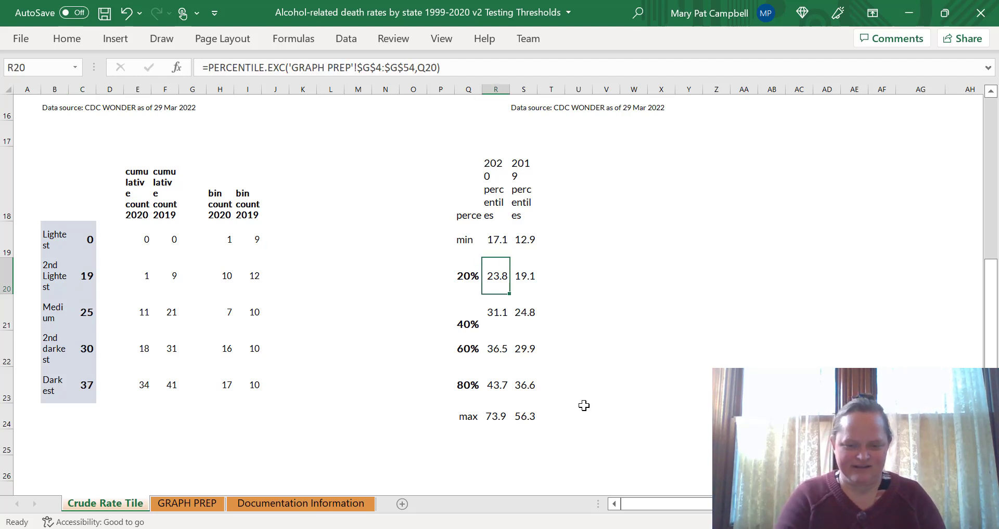
key("Down")
key("Left")
key("Right")
key("Up")
key("Up")
key("Down")
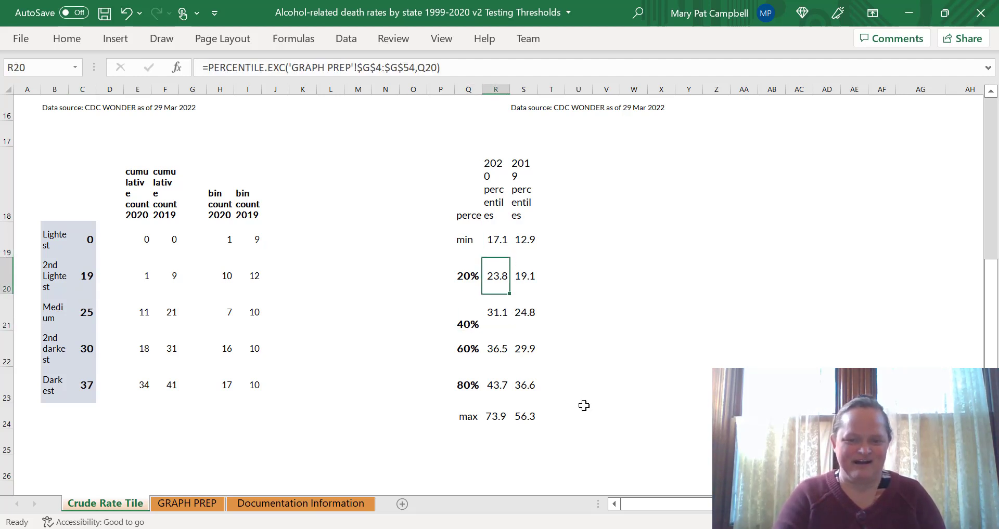
Set the colour thresholds in C20:C23 to 24, 31, 37 and 44, based on the rounded 2020 percentiles
key("Left")
key("Left")
key("Left")
key("Left")
key("Left")
key("Left")
key("Left")
key("Left")
key("Left")
key("Left")
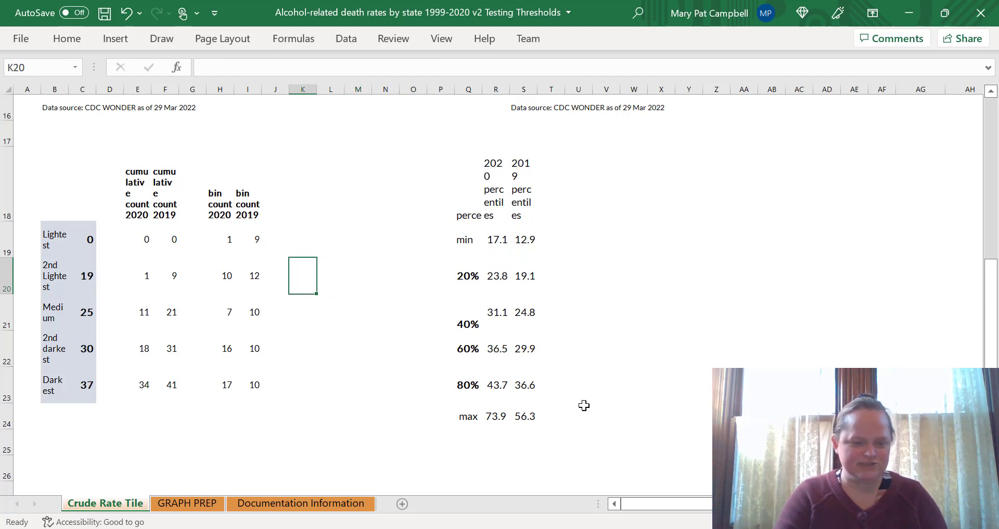
key("Left")
key("Left")
key("Left")
key("Left")
key("Left")
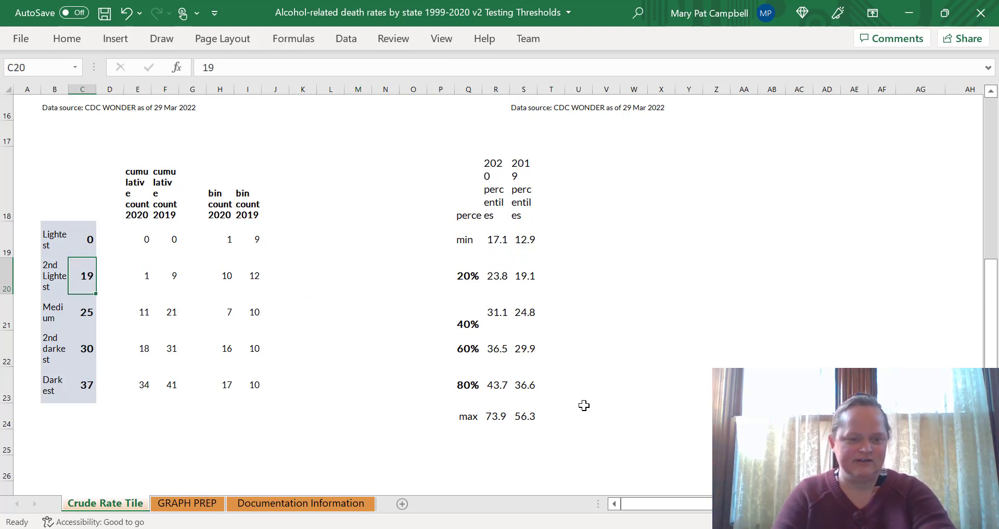
type("24")
key("Return")
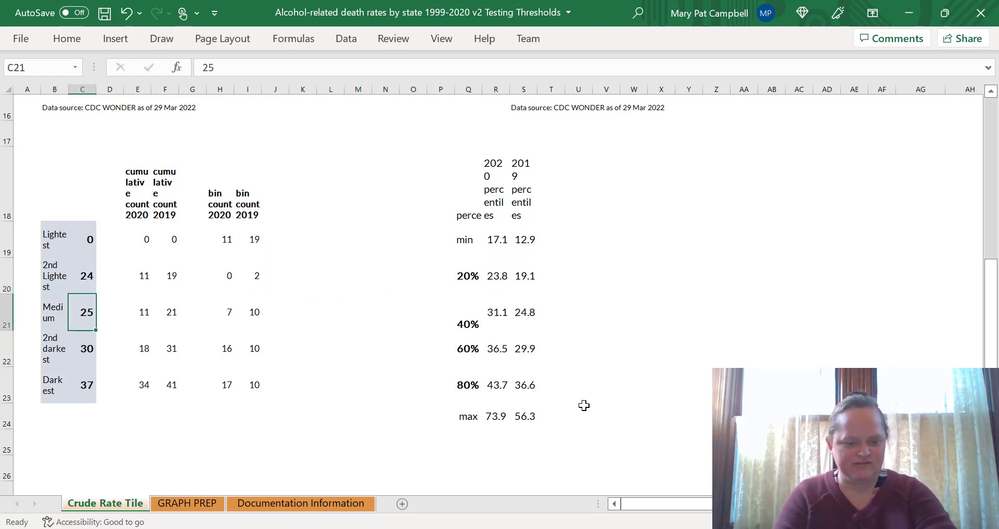
type("31")
key("Return")
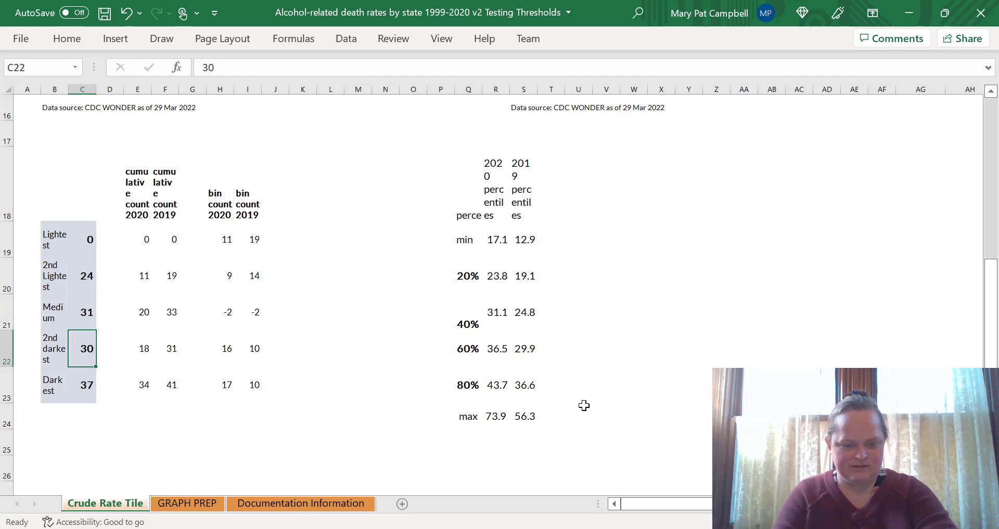
type("37")
key("Return")
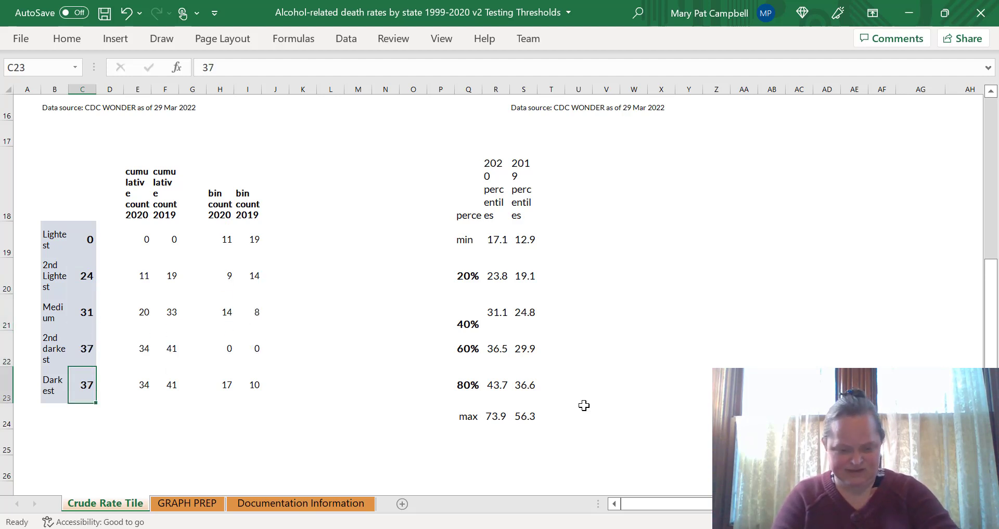
type("44")
key("Tab")
Examine the darkest 2020 bin count and the 2019 bin counts under the 2020-based thresholds
key("Right")
key("Right")
key("Right")
key("Right")
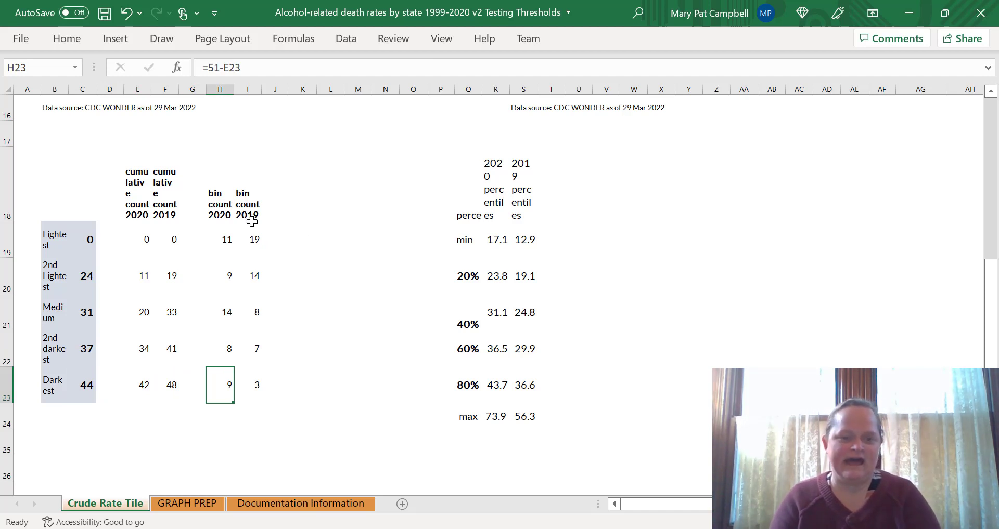
left_click(255, 240)
left_click(249, 275)
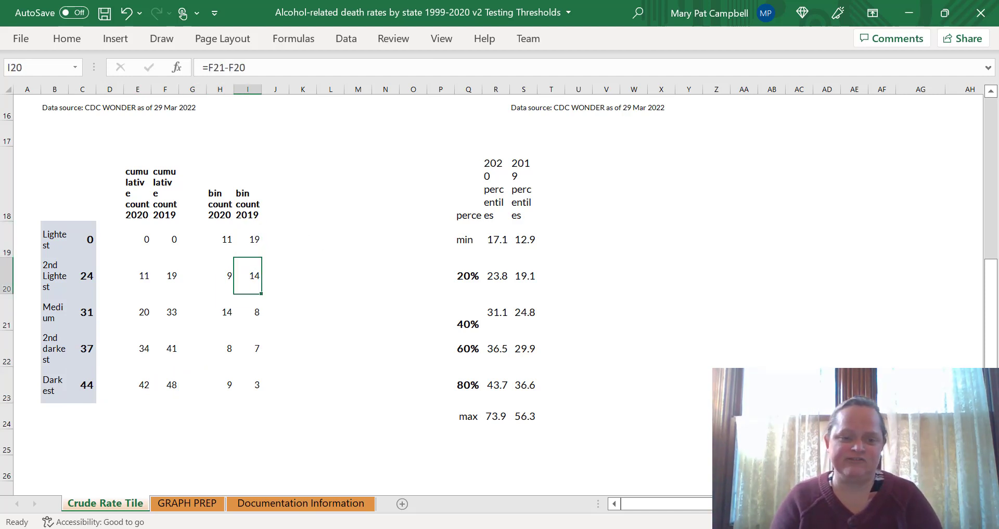
key("Up")
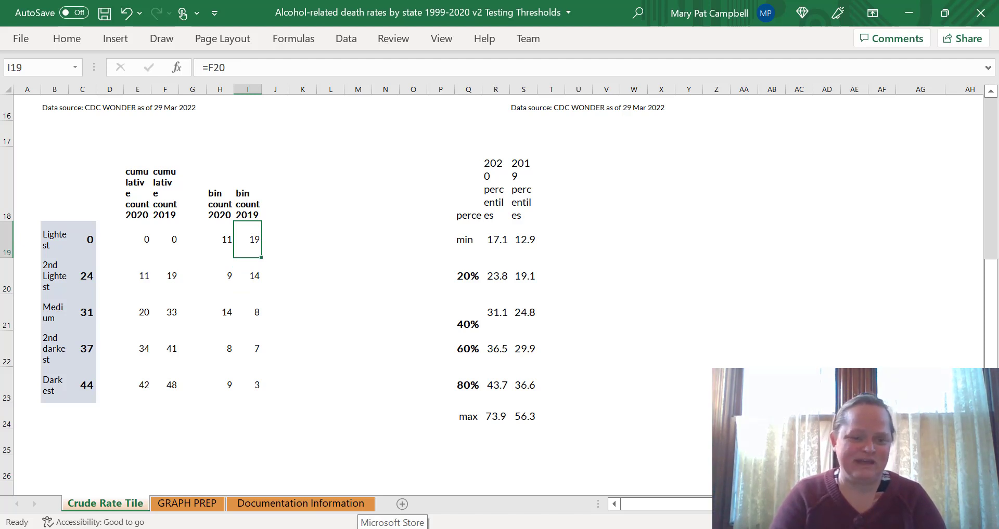
key("Down")
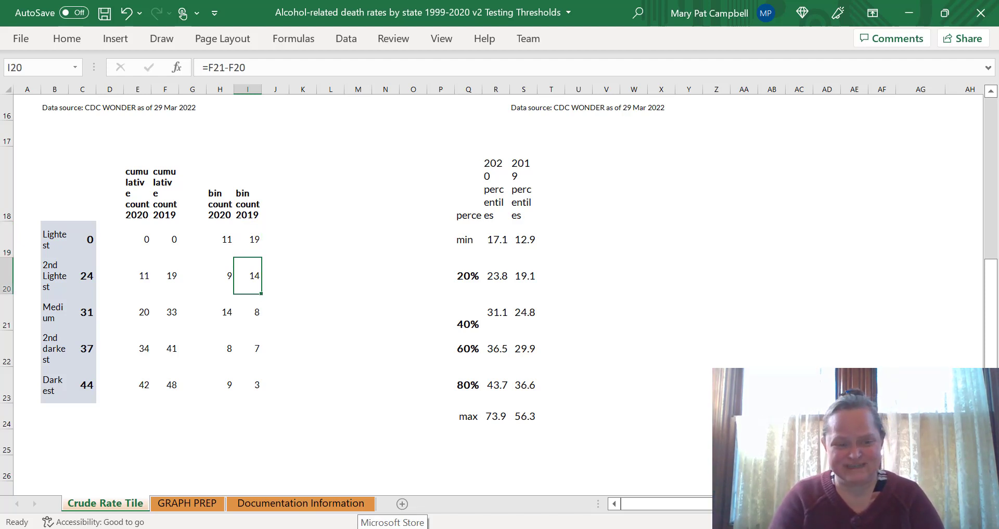
key("Down")
key("Down")
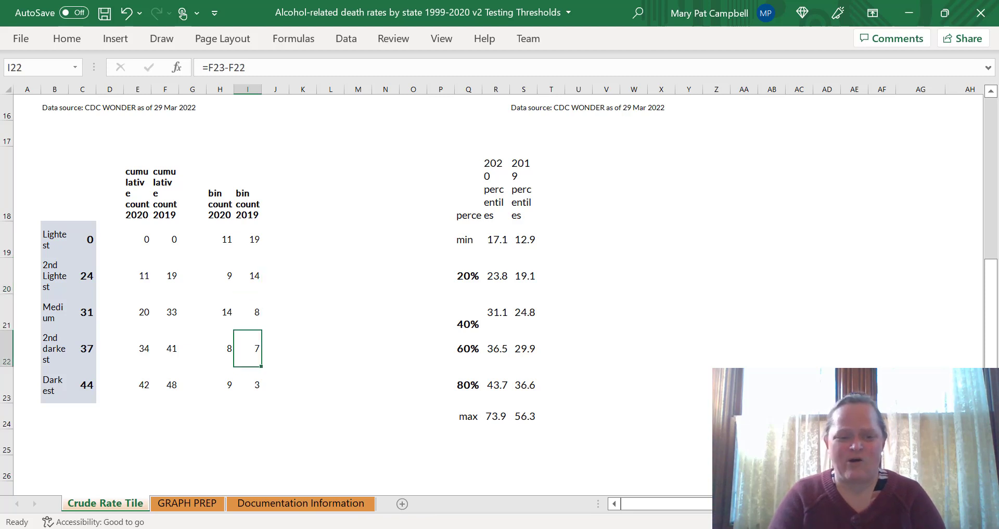
Compare the two darkest 2019 bin counts with the 2nd darkest 2020 bin count
key("Down")
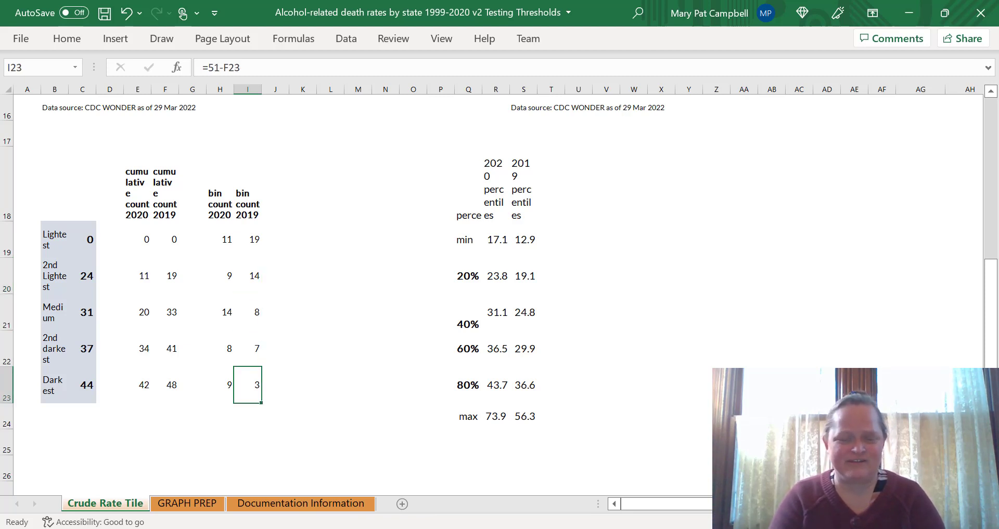
key("Up")
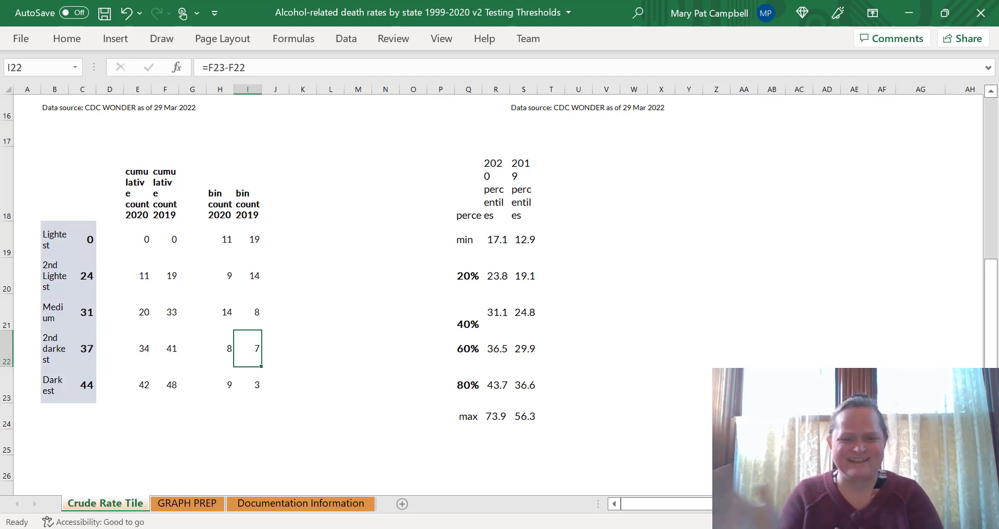
key("Left")
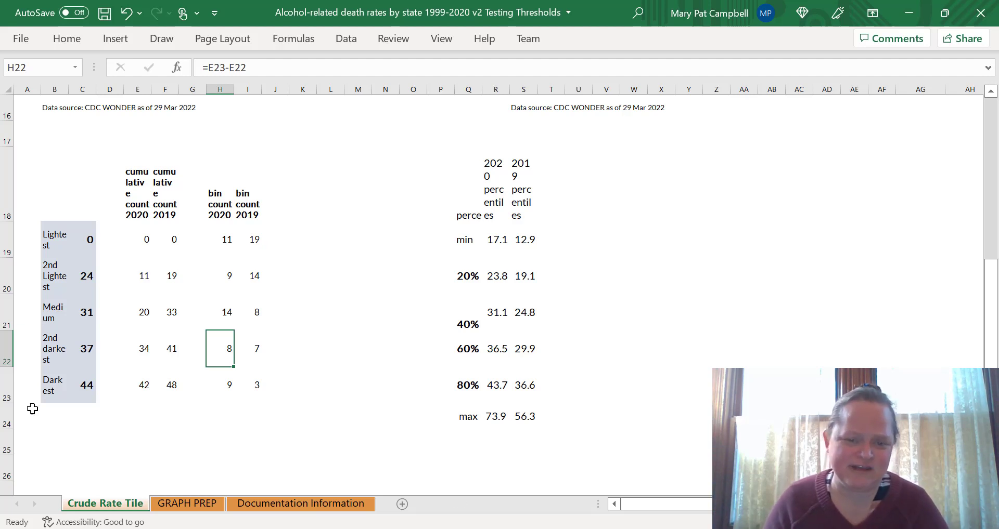
Compare the 2020 and 2019 tile maps, checking Wyoming, New Mexico and Alaska for 2019 and the Montana-to-New Mexico column for 2020
scroll(479, 447, "up", 5)
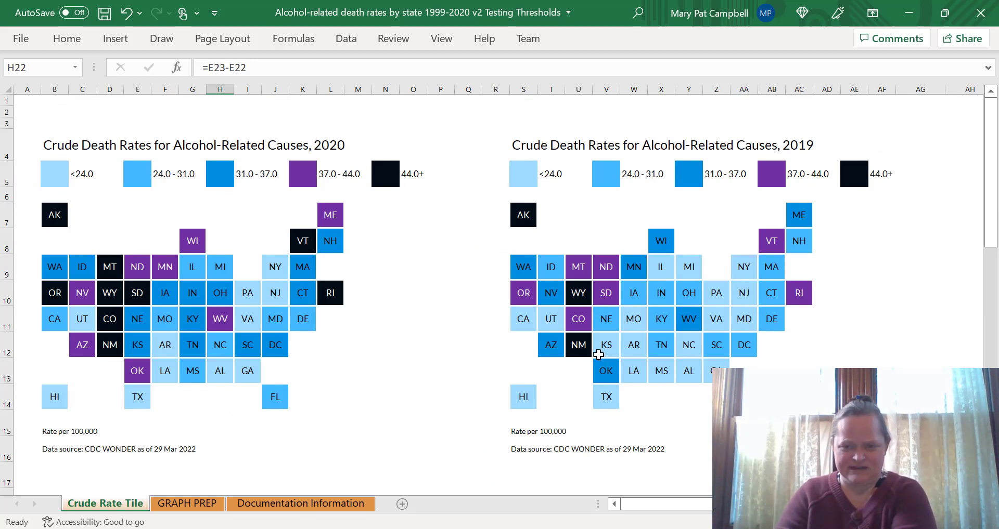
left_click(793, 294)
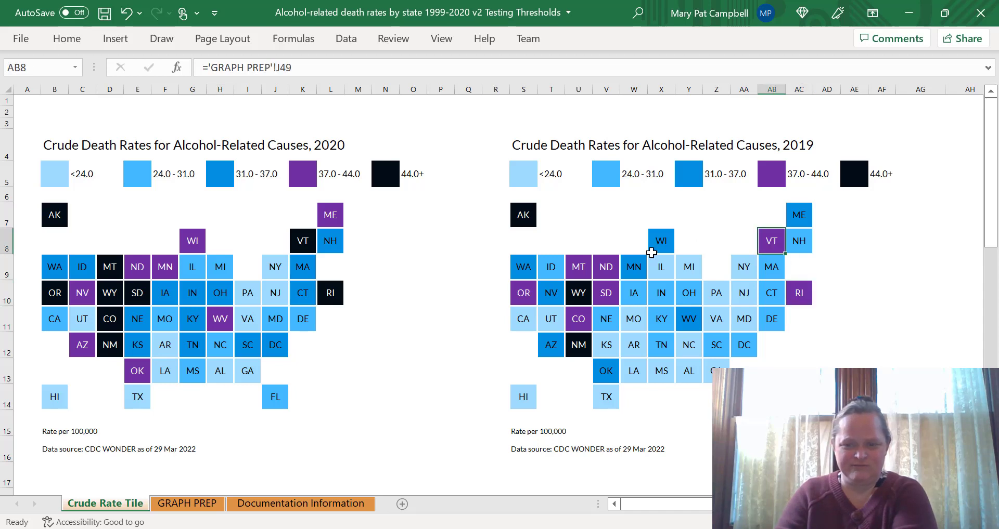
left_click(575, 298)
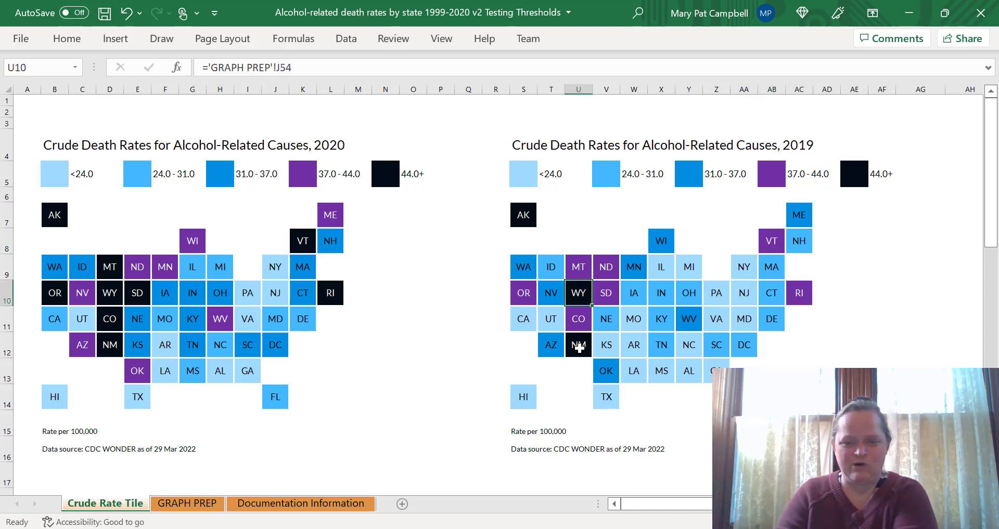
left_click(578, 345)
left_click(518, 222)
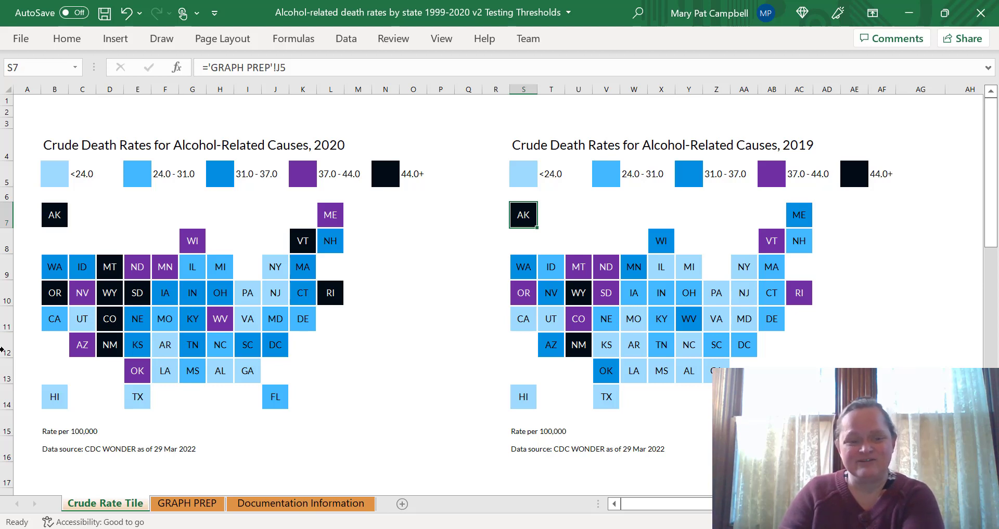
left_click_drag(111, 270, 112, 349)
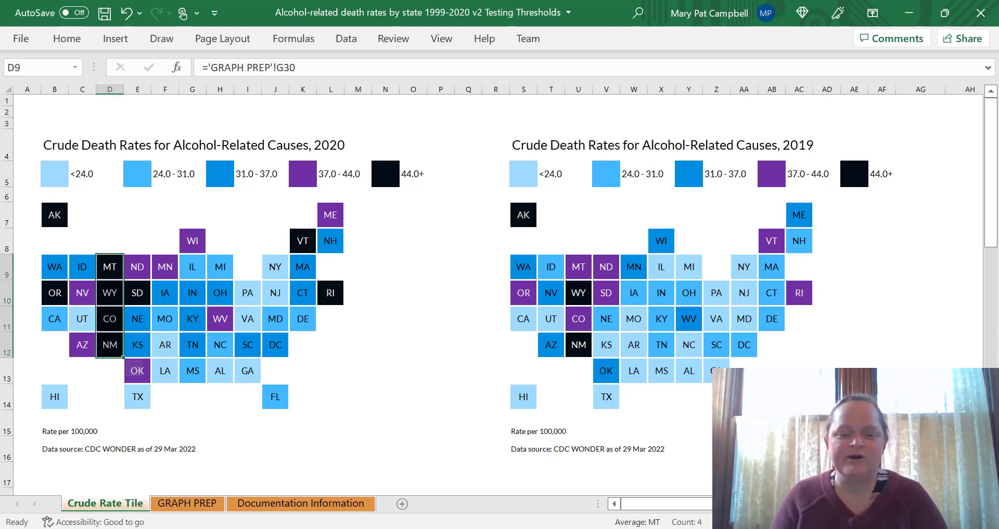
Set the C20 threshold to the average of R20:S20 and fill the formula down to C23
scroll(309, 373, "down", 5)
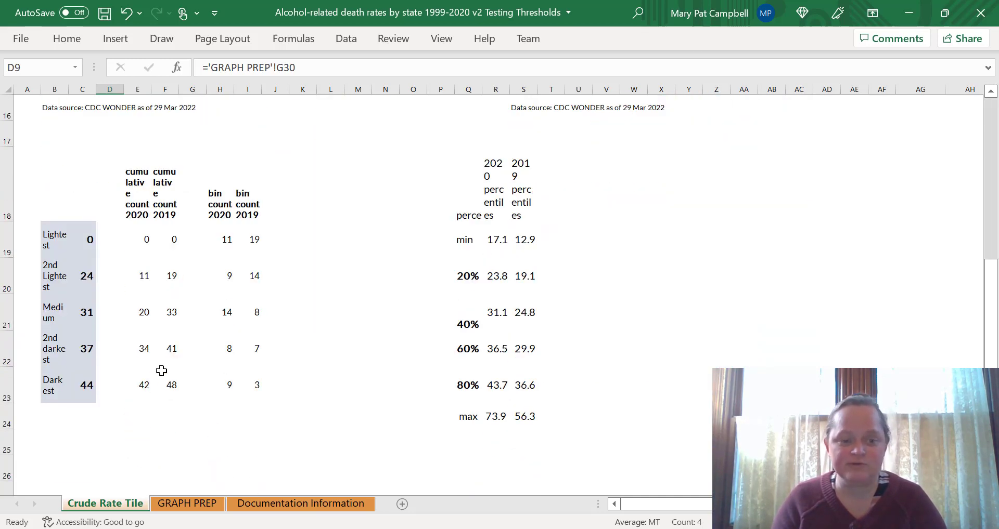
left_click(80, 280)
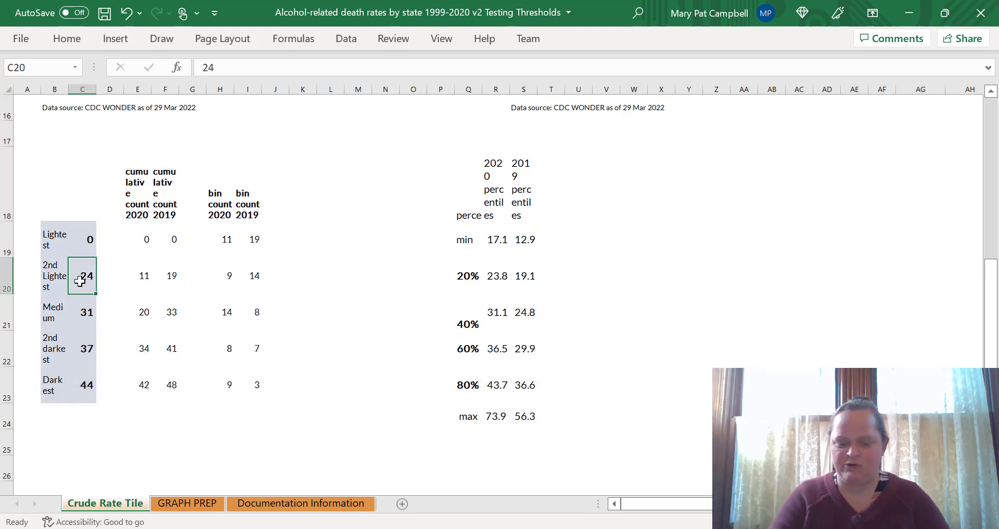
type("=average")
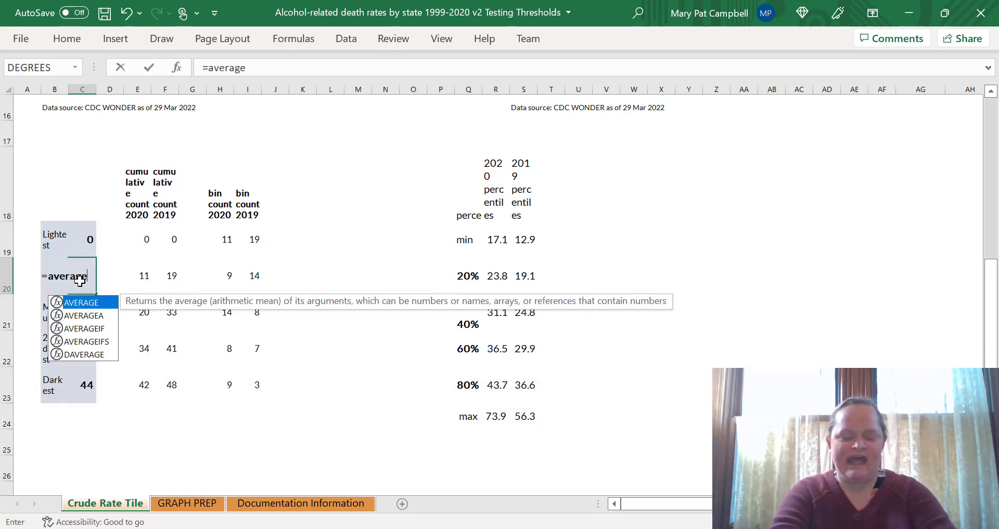
type("(")
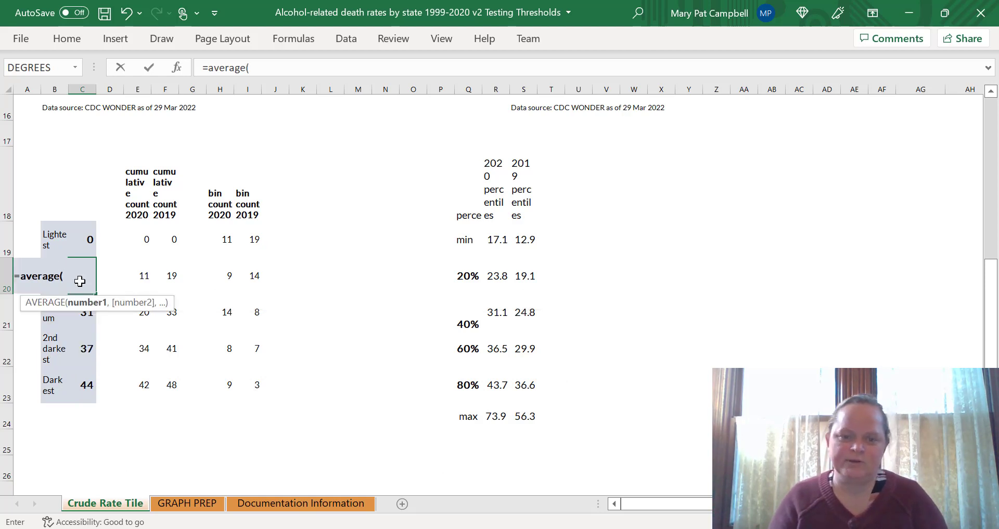
left_click_drag(496, 278, 524, 285)
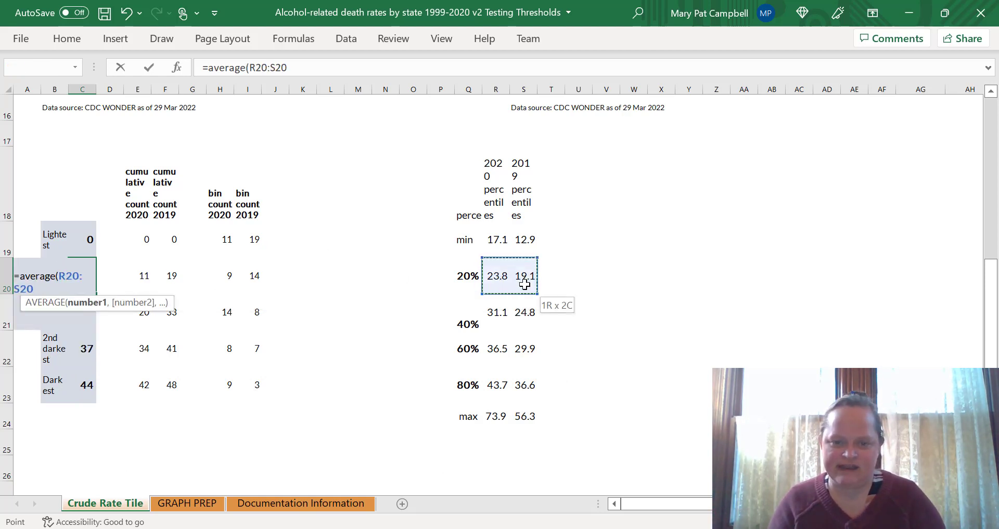
key("Return")
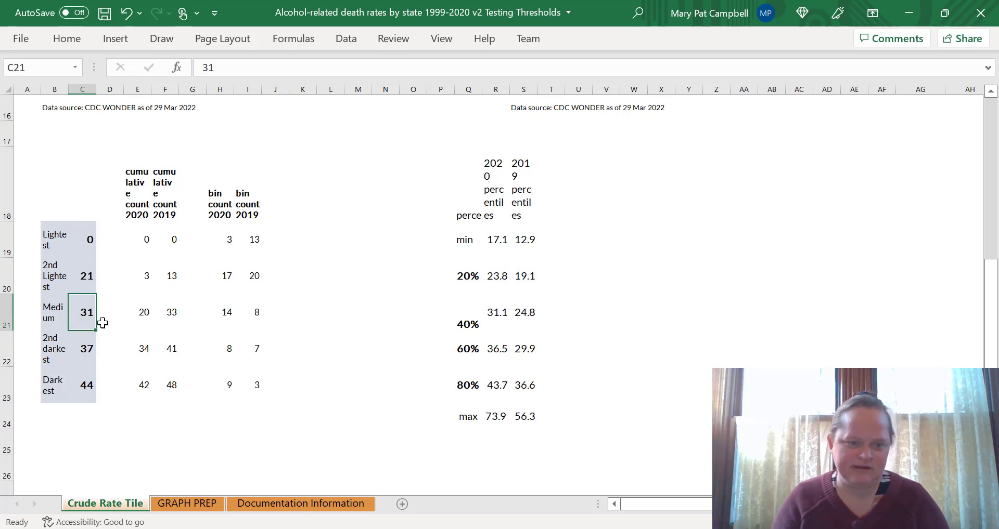
left_click(87, 275)
left_click_drag(95, 295, 86, 393)
left_click(76, 344)
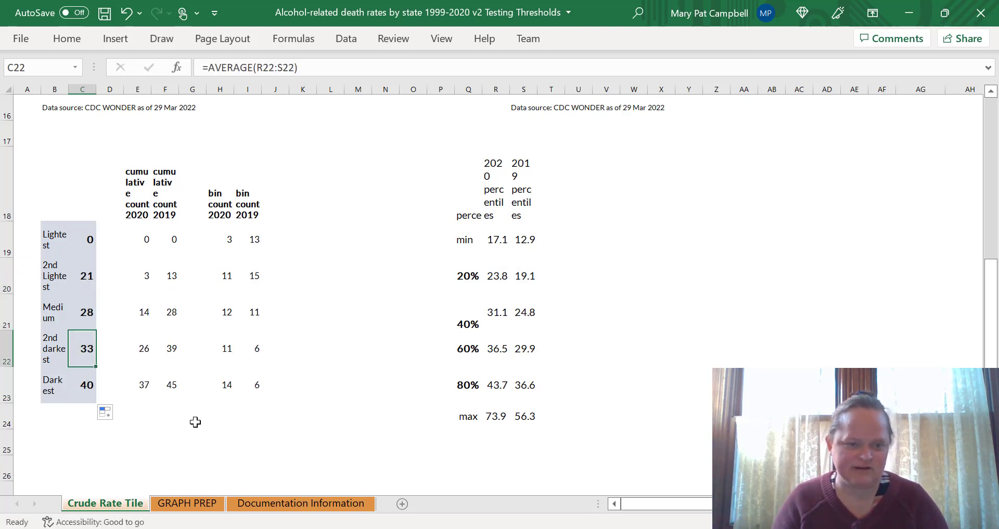
Examine the 2019 and 2020 bin counts under the averaged percentile thresholds, from the lightest to the darkest bin
left_click(237, 271)
key("Up")
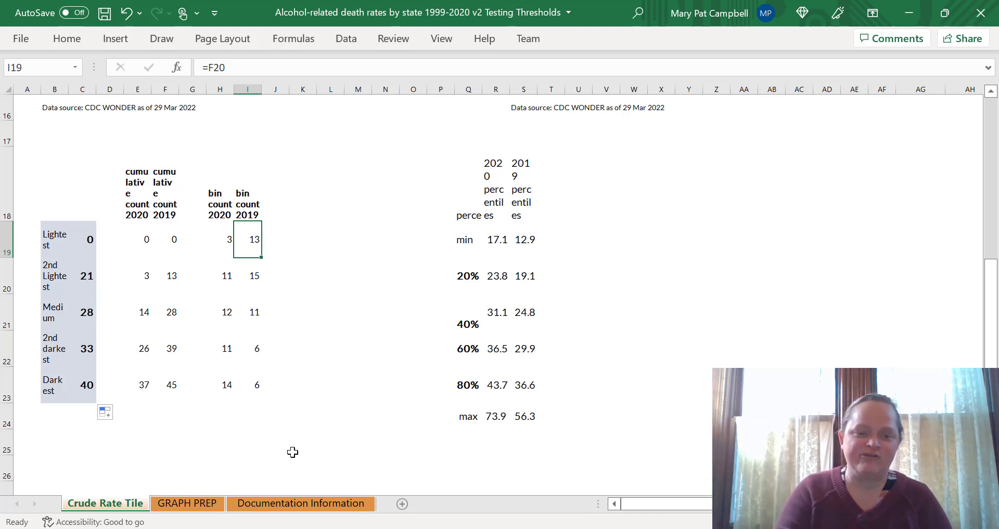
key("Down")
key("Down")
key("Up")
key("Up")
key("Up")
key("Down")
key("Down")
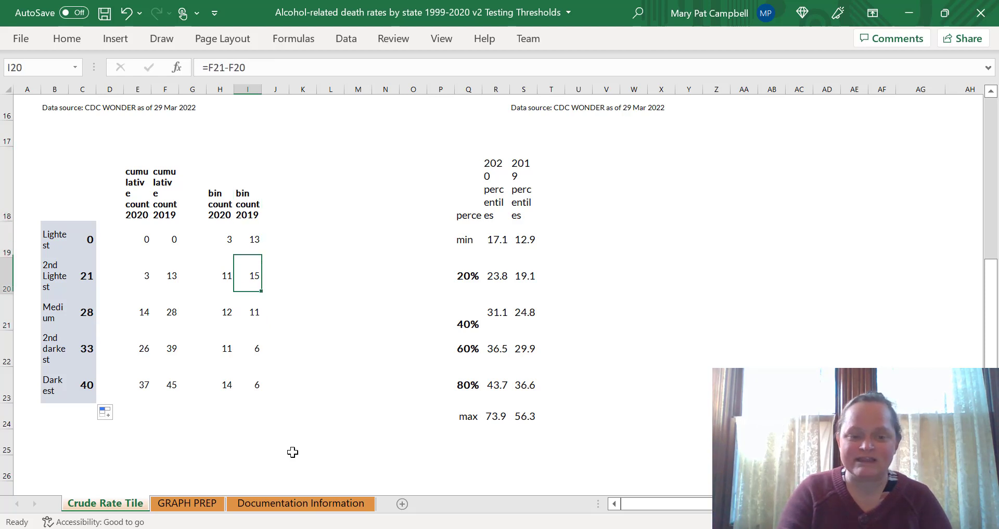
key("Down")
key("Left")
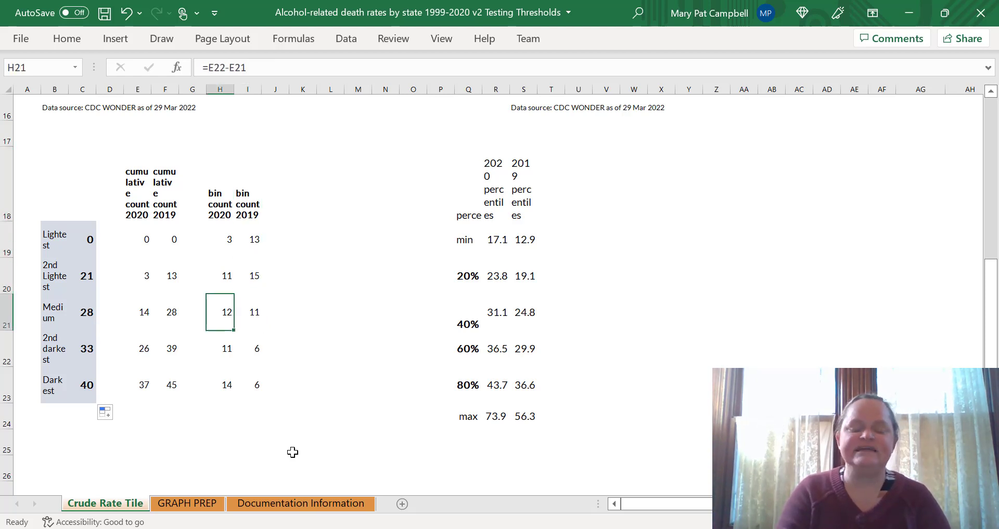
key("Up")
key("Down")
key("Down")
key("Down")
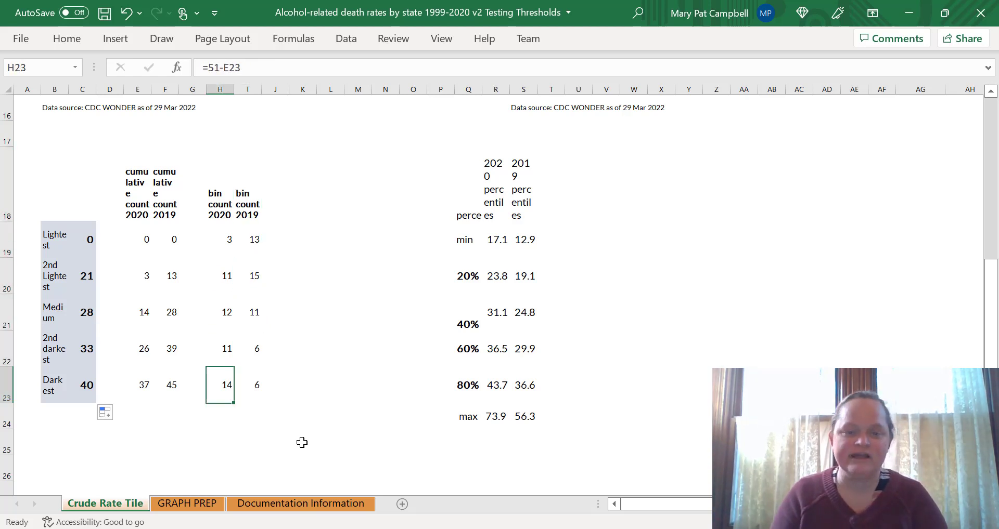
Review the tile maps under the averaged thresholds and check the 2019 legend ranges from darkest towards lightest
scroll(299, 443, "up", 5)
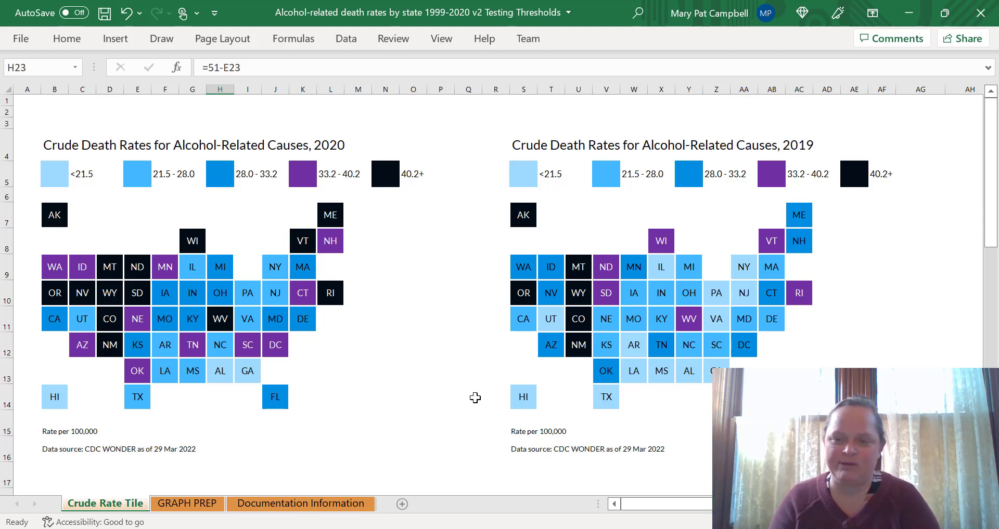
left_click(882, 179)
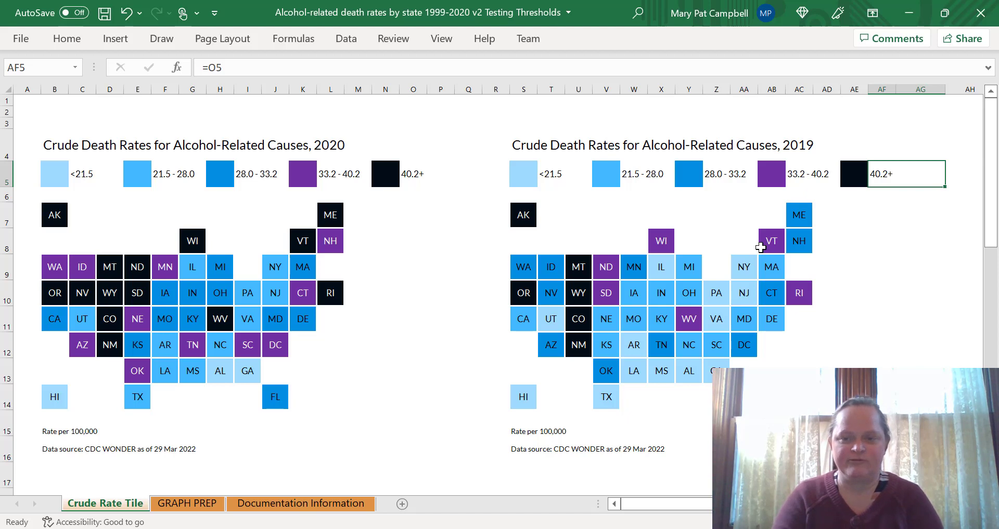
key("Left")
key("Left")
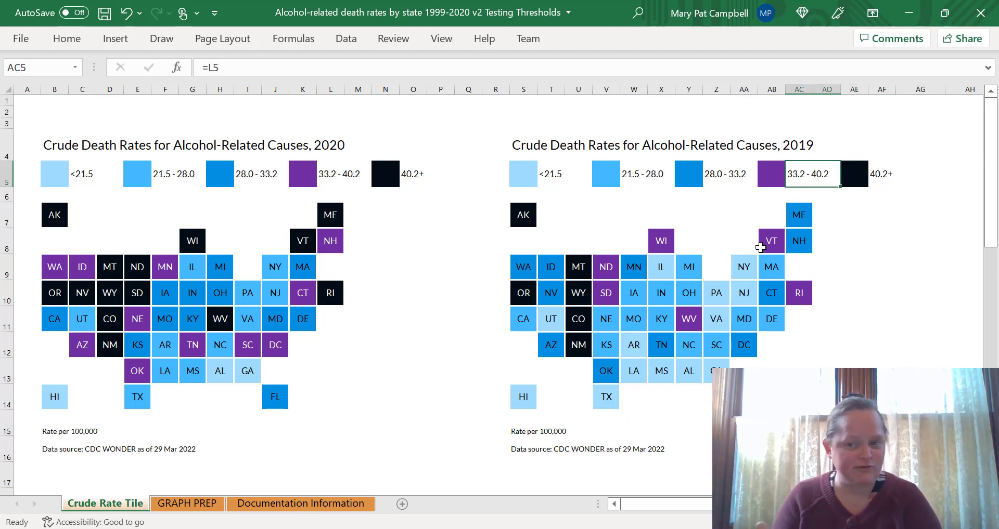
key("Left")
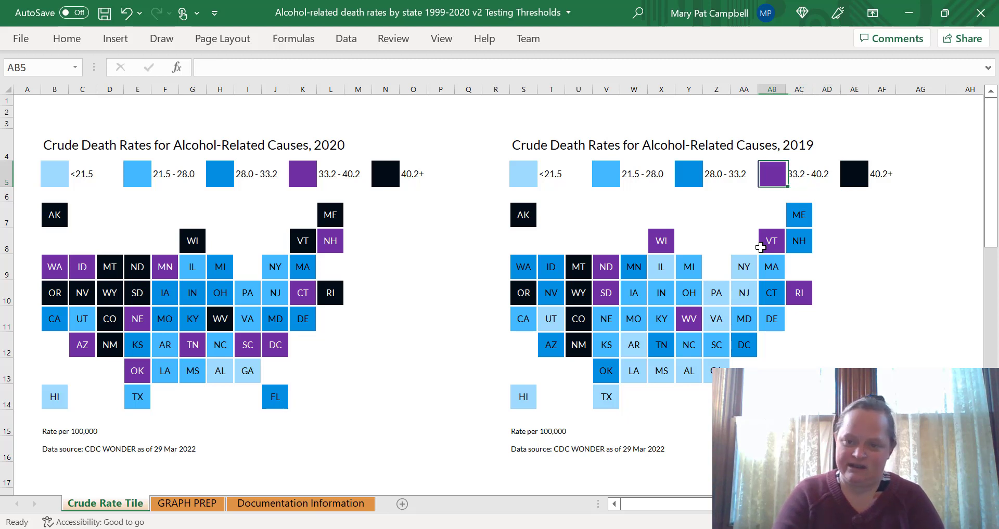
key("Left")
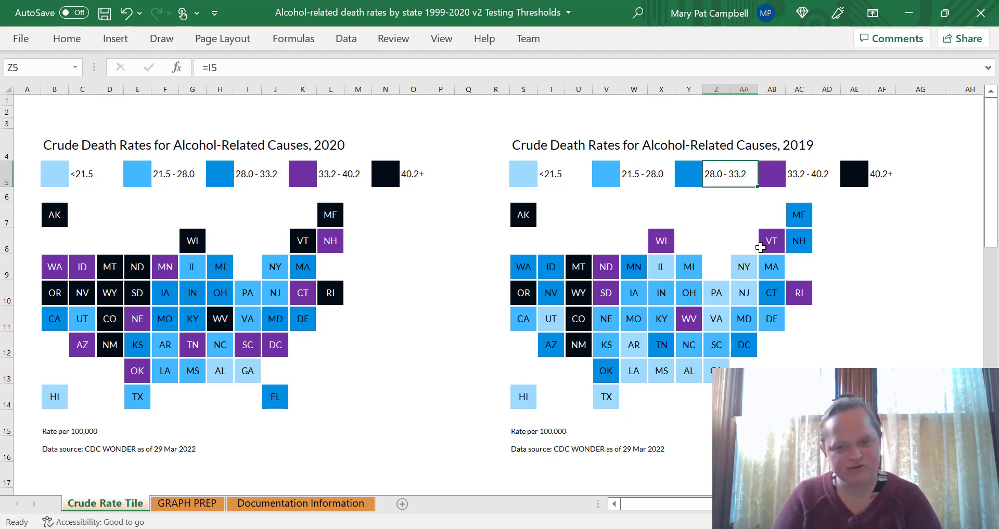
key("Left")
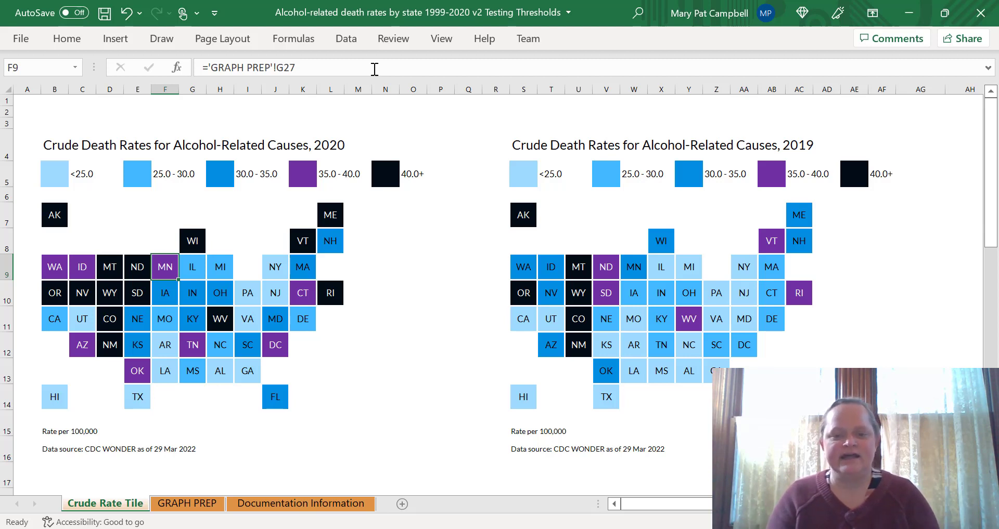
Compare the maps under the 25, 30, 35 and 40 thresholds, checking the 2019 Montana-to-New Mexico column, the Dakotas, Vermont, and 2020 Maine and Wisconsin
left_click_drag(575, 349, 575, 261)
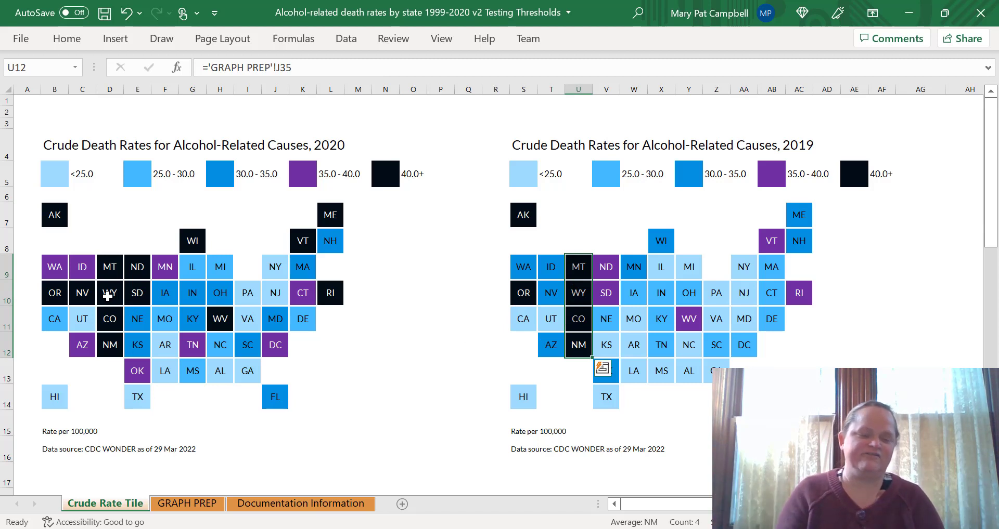
left_click(49, 261)
left_click_drag(173, 374, 174, 355)
left_click(335, 208)
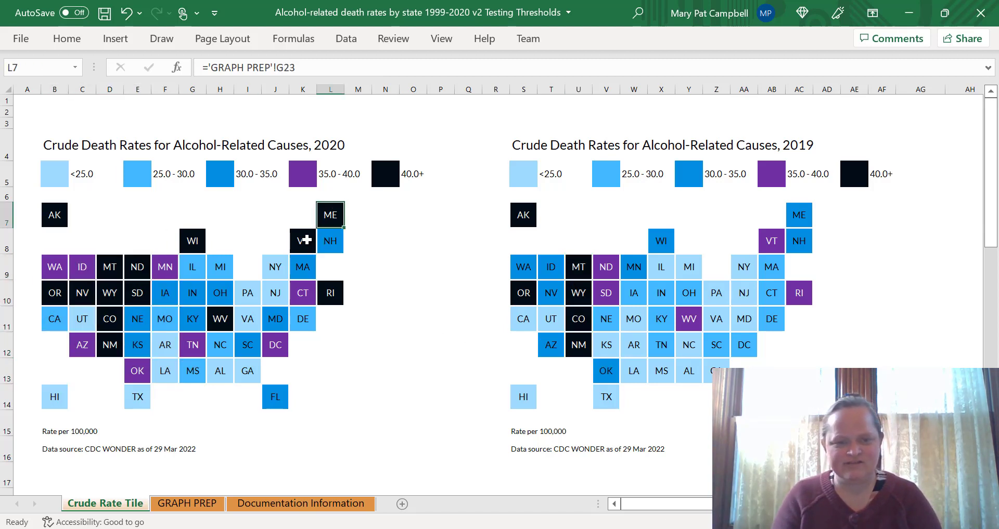
left_click(306, 240)
left_click(192, 241)
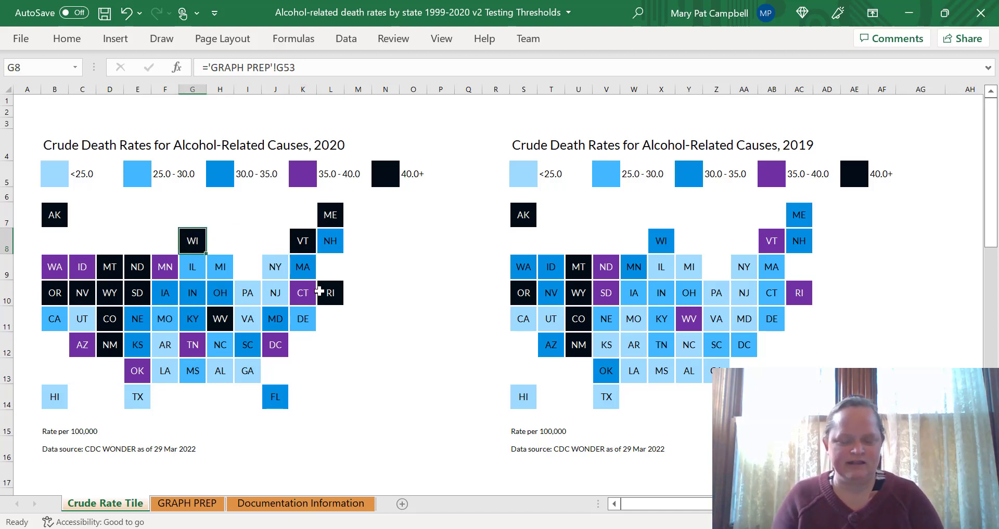
left_click_drag(605, 267, 606, 293)
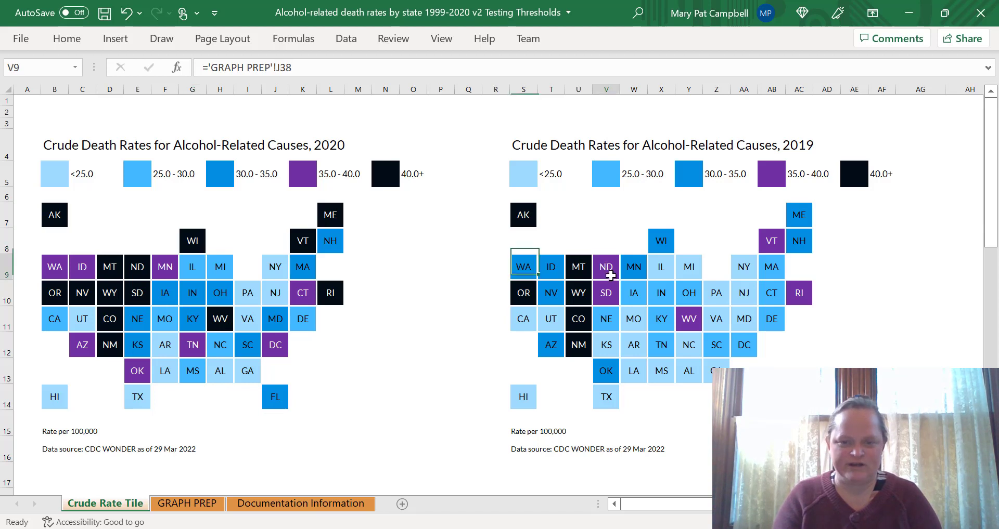
key("ctrl+v")
left_click(771, 242)
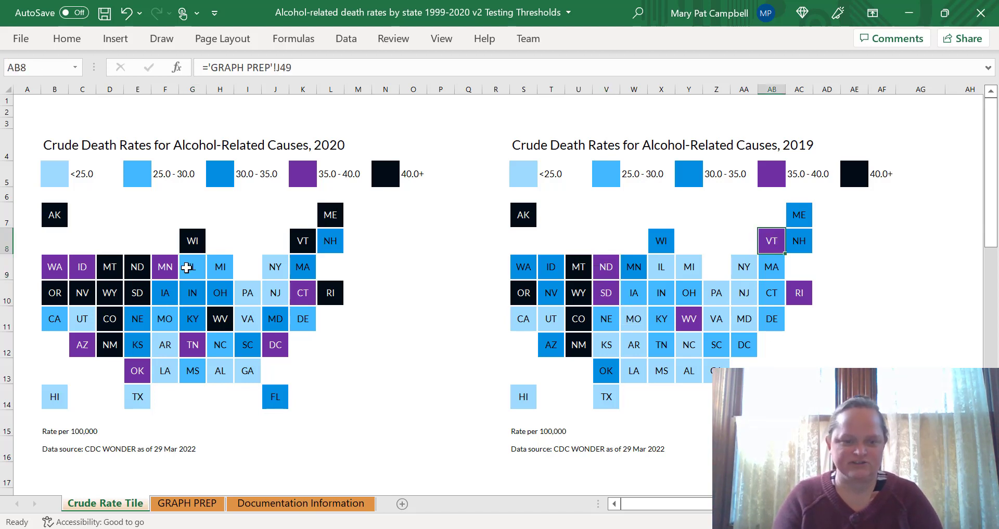
left_click(182, 249)
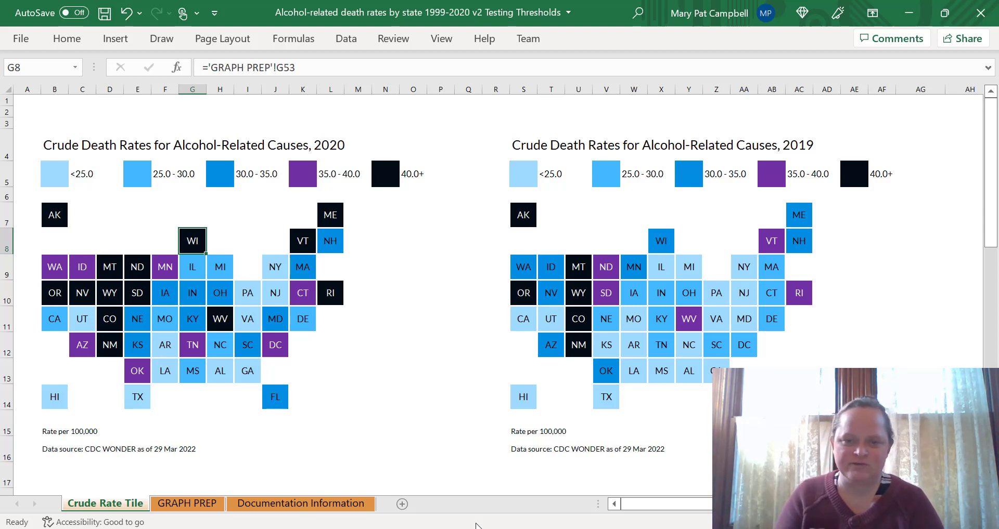
Inspect the Montana, Texas, California and Rhode Island tiles on the 2019 map
left_click(583, 264)
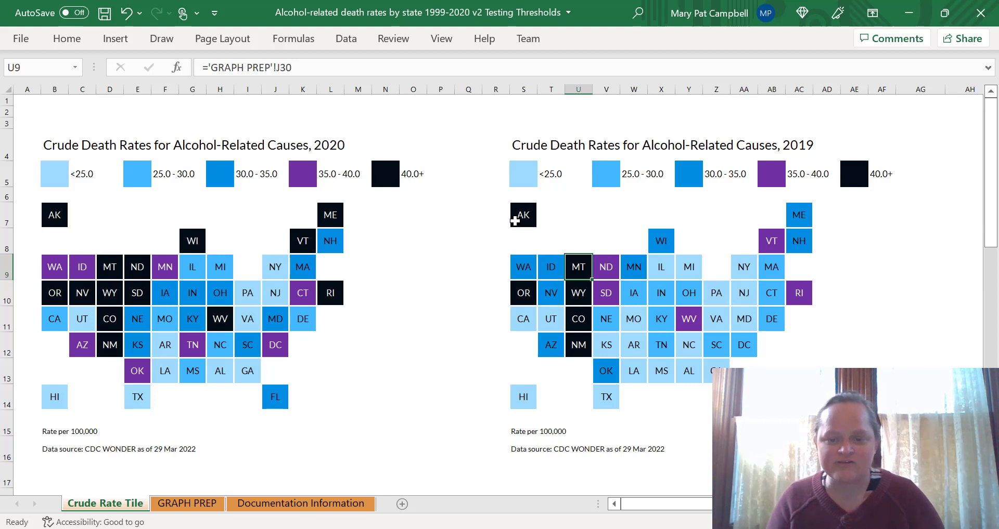
left_click(606, 400)
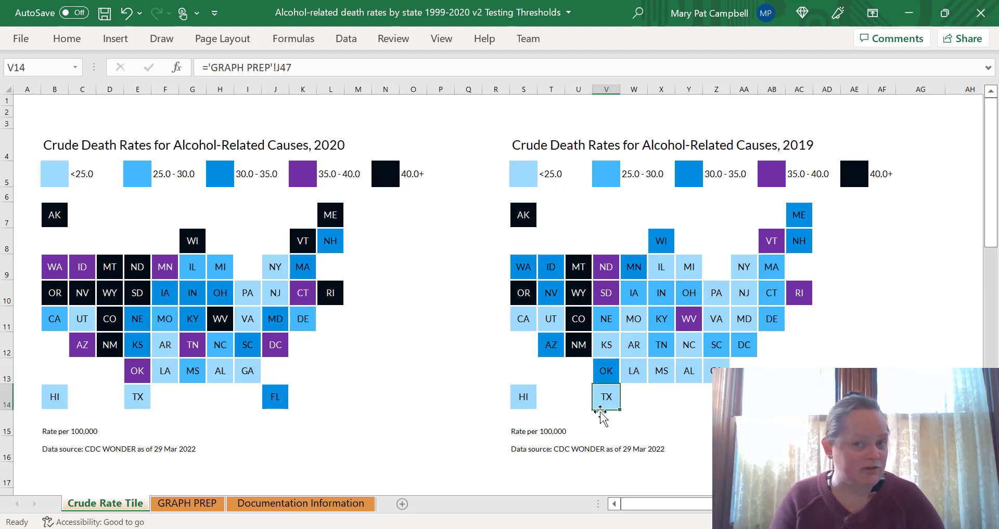
left_click(521, 317)
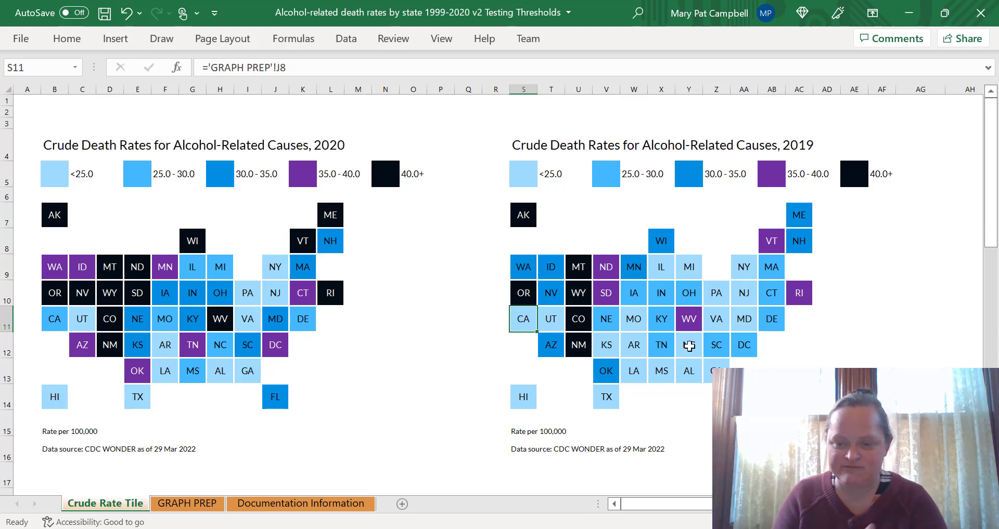
left_click(799, 292)
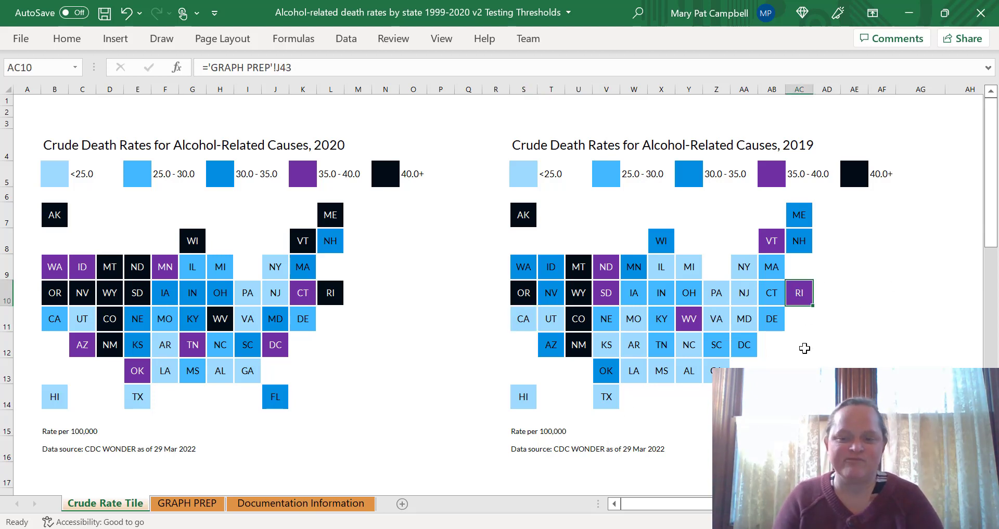
Inspect the Connecticut, DC, South Carolina, North Carolina and Rhode Island tiles on the 2019 map
left_click(772, 291)
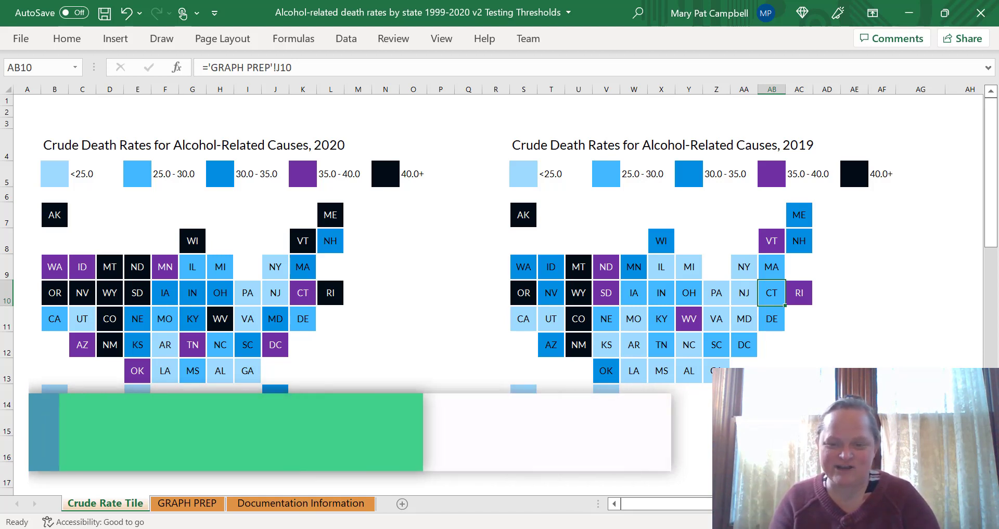
left_click(746, 342)
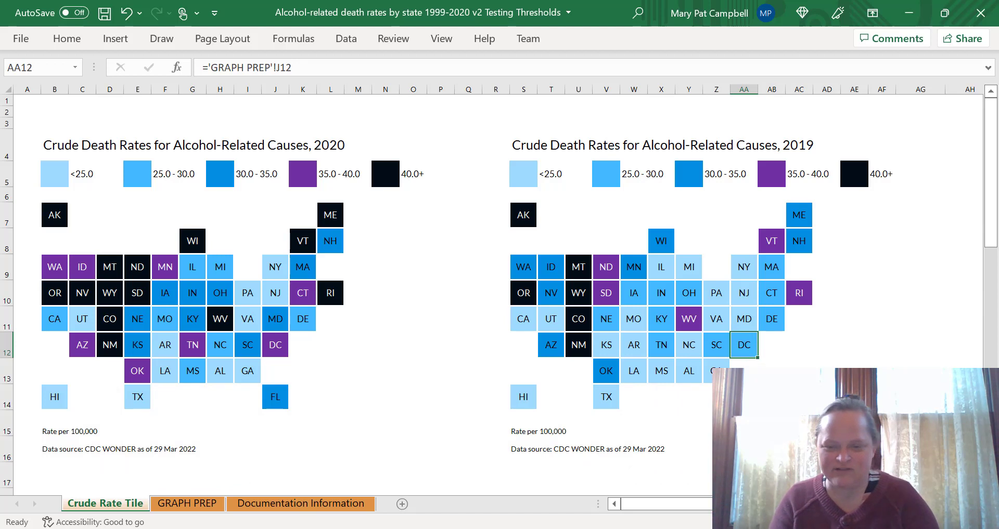
left_click(716, 345)
left_click(692, 346)
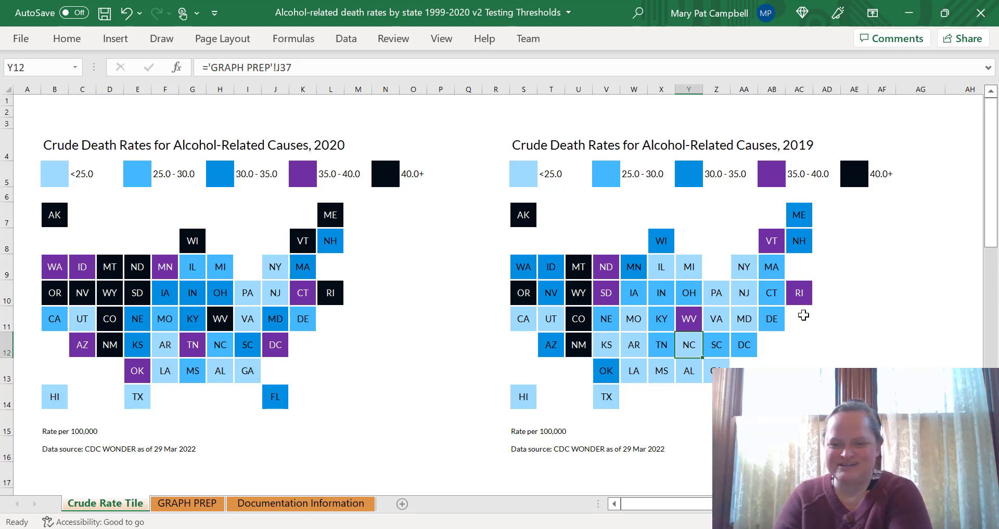
left_click(800, 263)
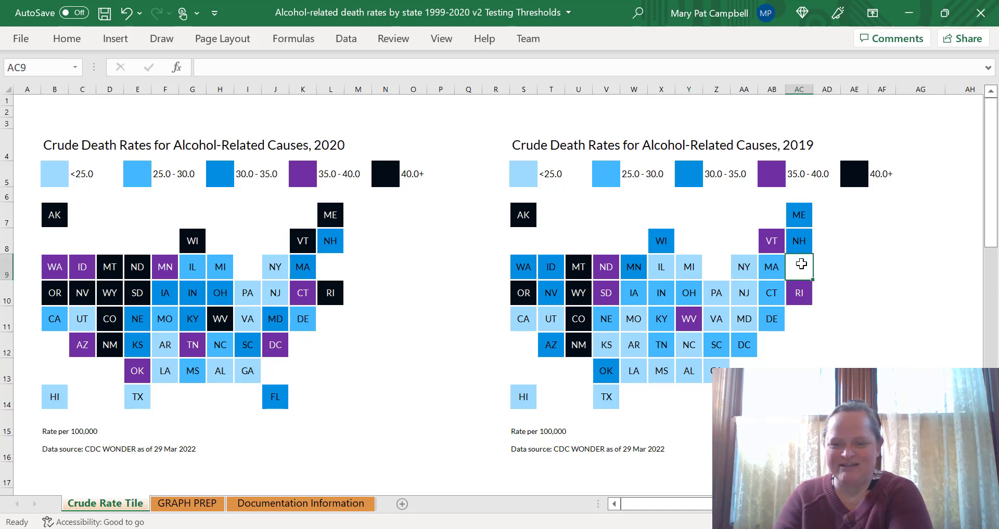
left_click(800, 298)
left_click(802, 271)
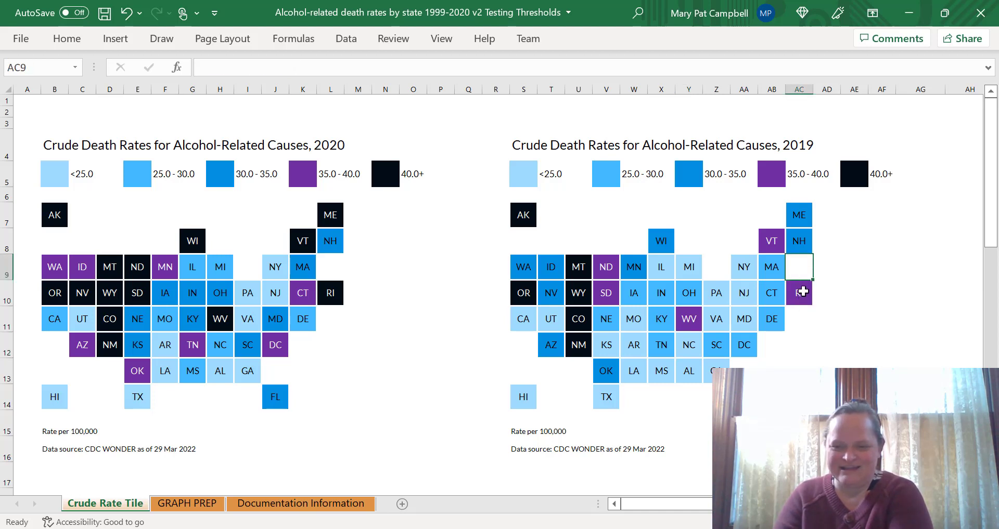
left_click(798, 293)
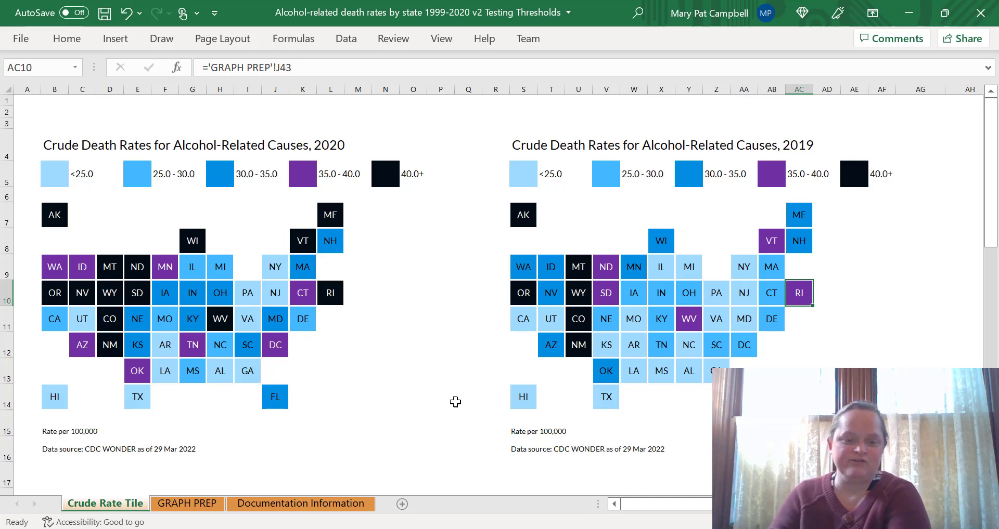
Review the bin threshold values in the table below the maps, from the lightest 0 to the darkest 40
scroll(85, 246, "down", 3)
left_click(85, 393)
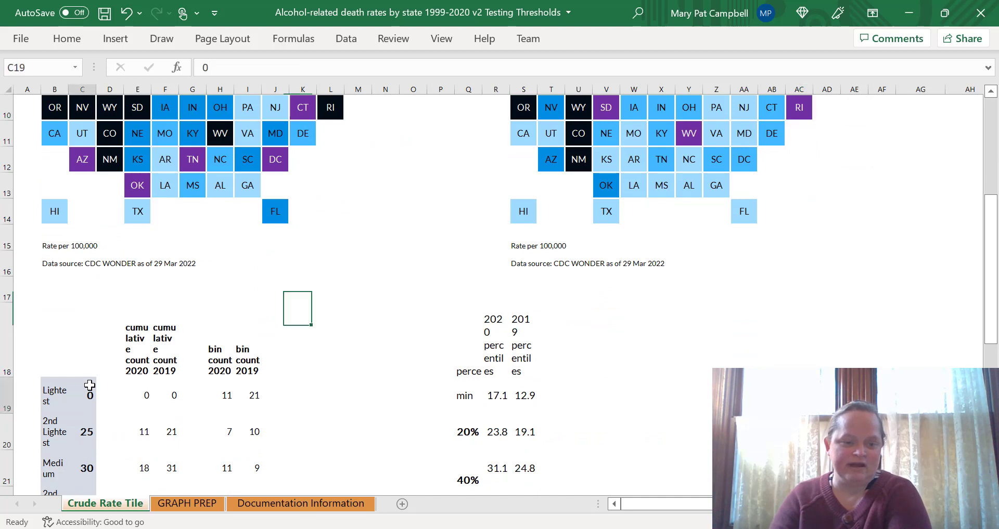
left_click(74, 353)
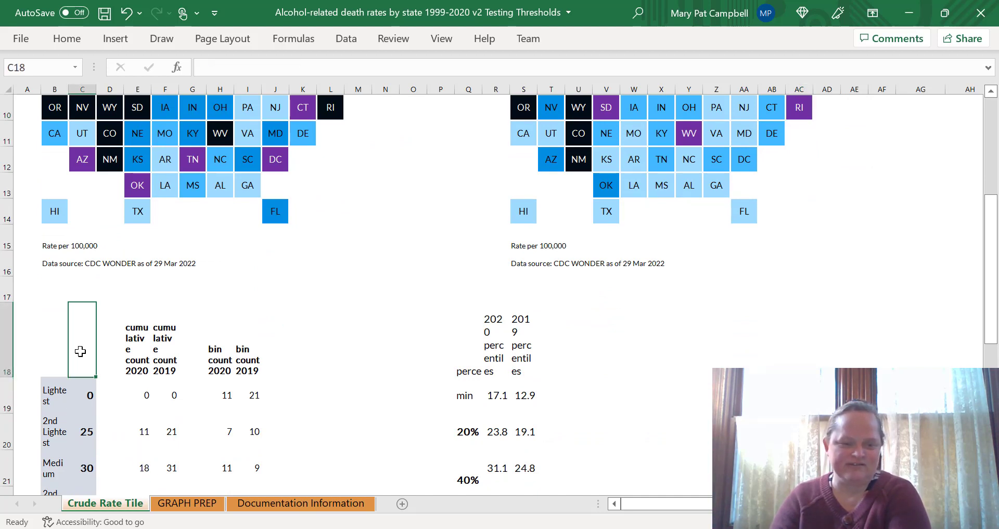
scroll(83, 370, "down", 2)
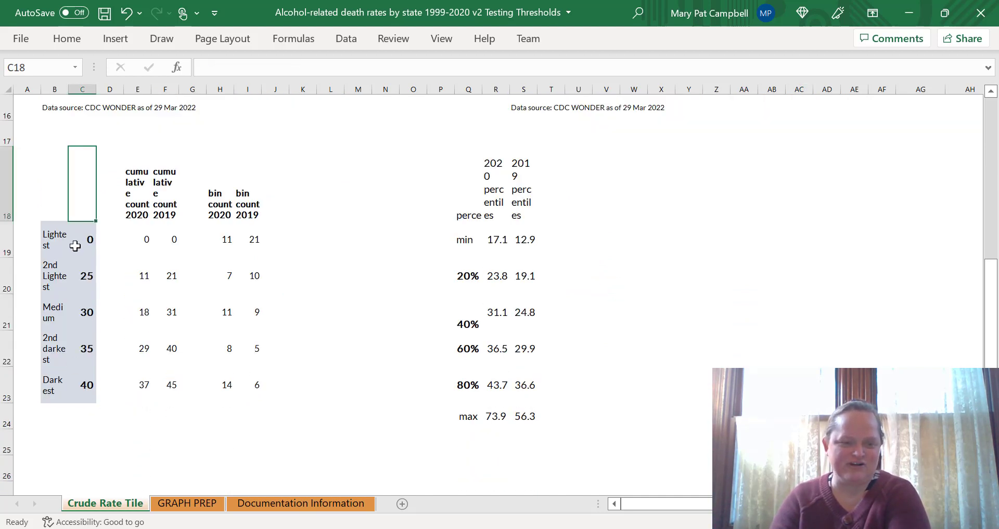
left_click(82, 242)
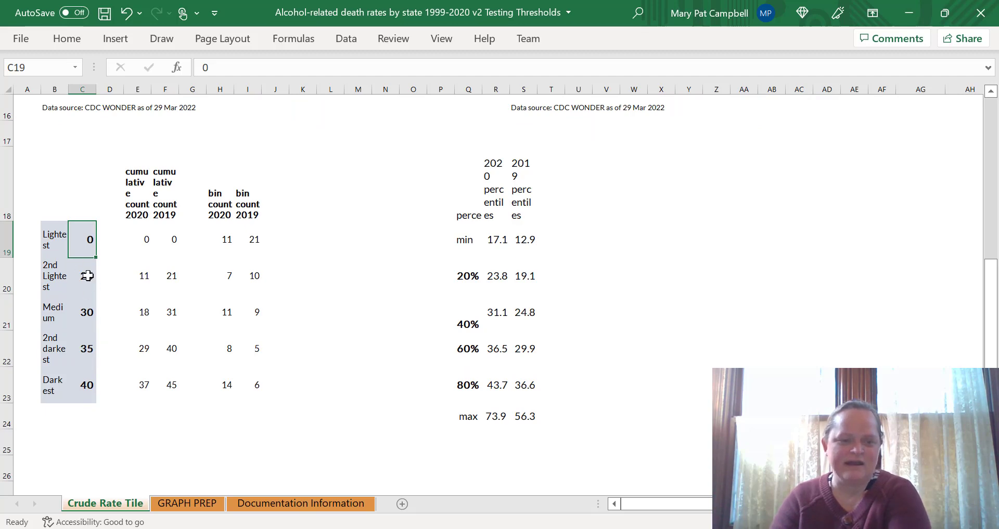
left_click_drag(87, 281, 95, 387)
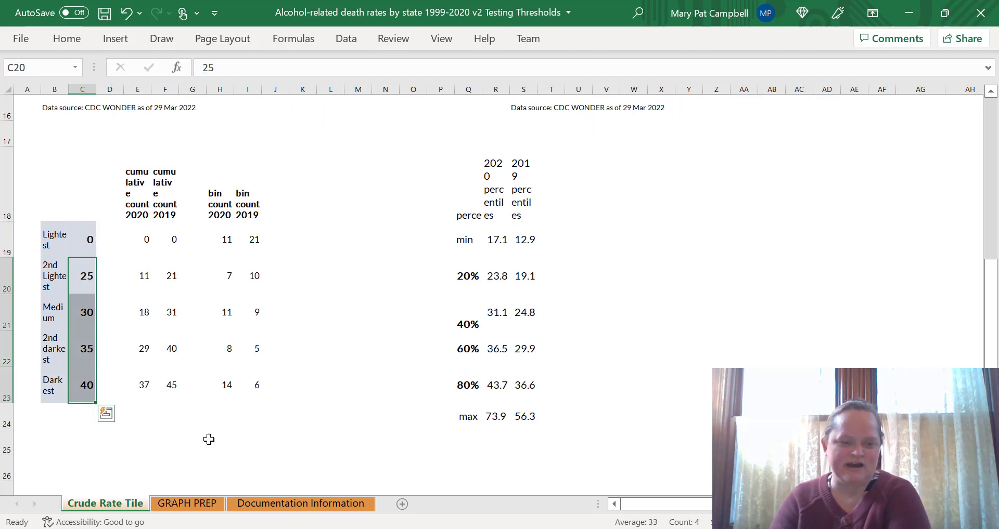
scroll(205, 426, "up", 1)
scroll(204, 426, "up", 2)
scroll(204, 426, "down", 1)
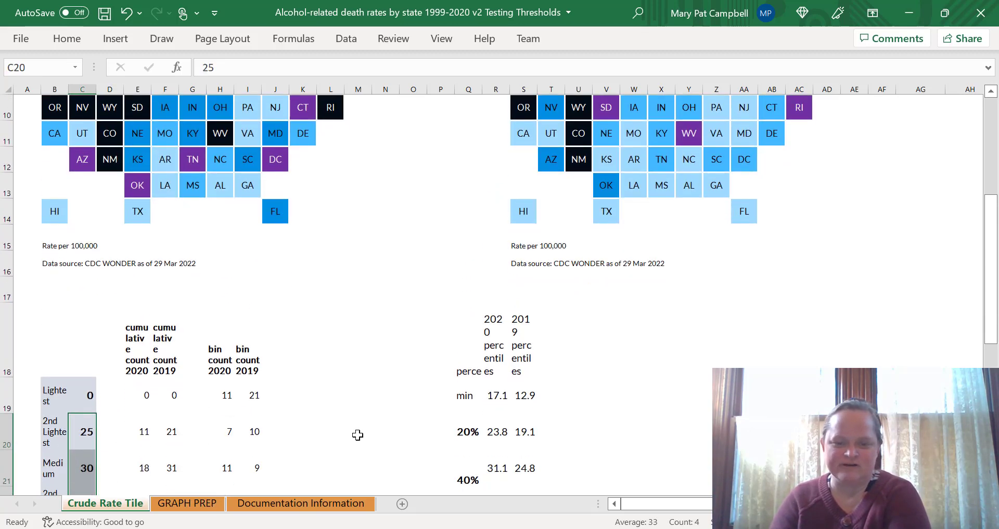
Check the minimum and maximum rates in the percentile table, covering 2020 and the 2019 minimum, and return to the tile maps
left_click(499, 398)
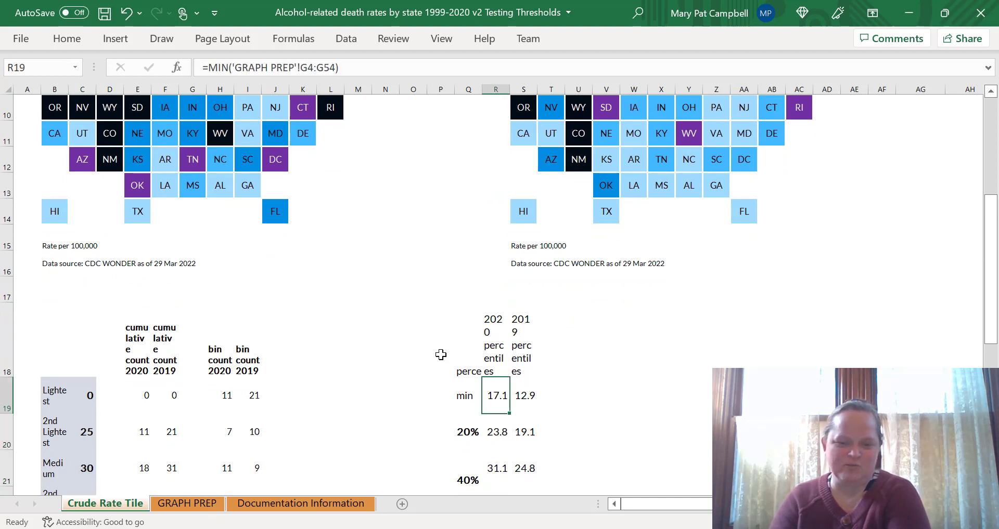
scroll(441, 355, "down", 2)
left_click(496, 416)
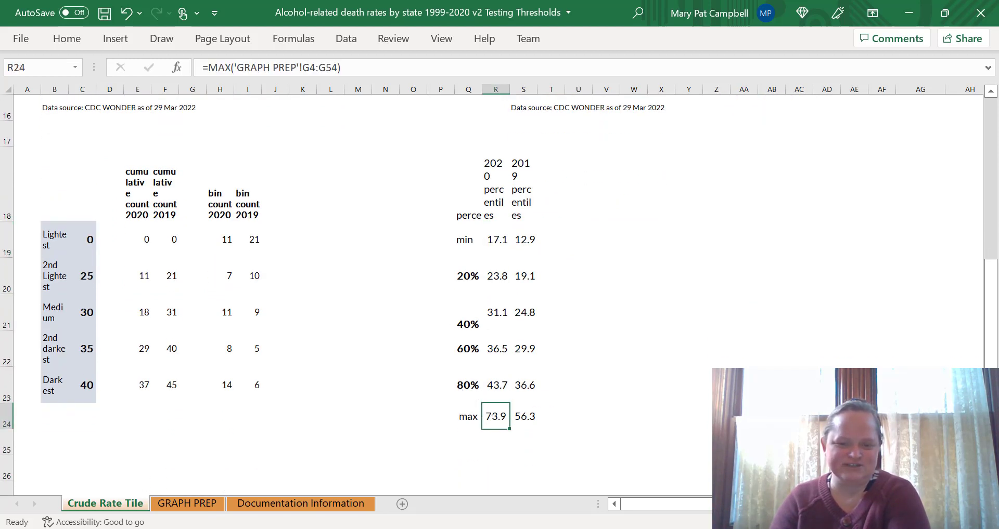
left_click(520, 234)
left_click(488, 415)
scroll(43, 182, "up", 5)
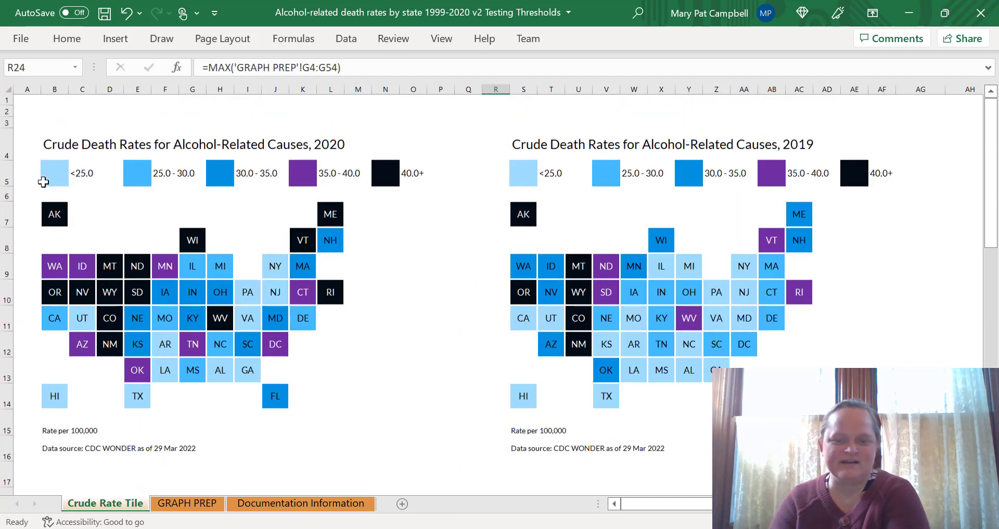